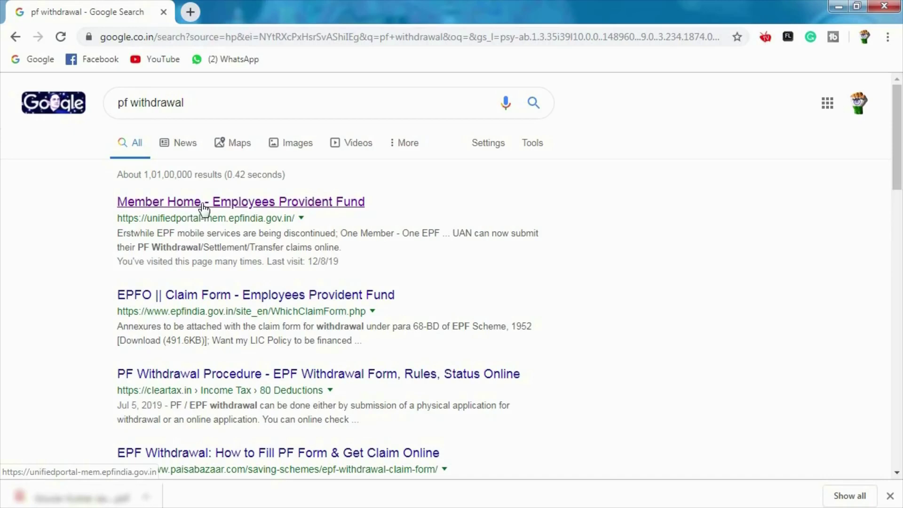
- Follow the 'Member Home - Employees Provident Fund' link from the 'pf withdrawal' Google results
click(203, 209)
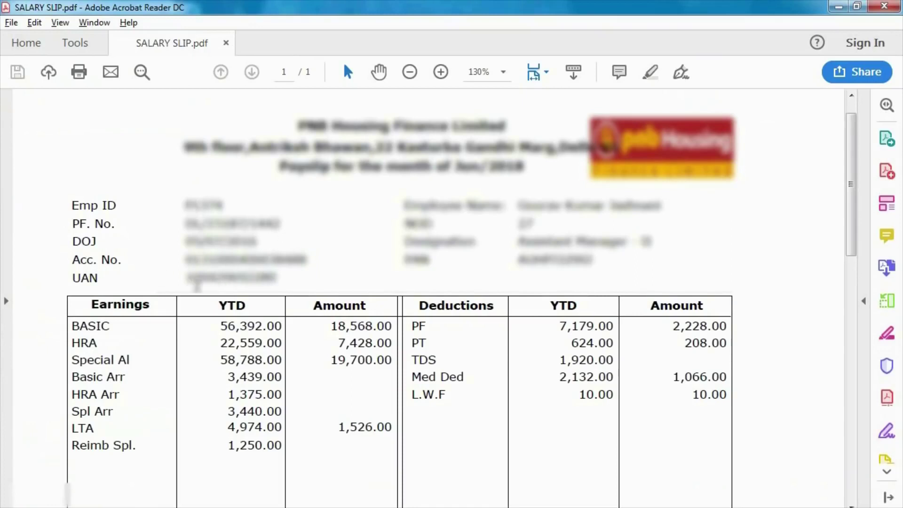
- Copy the UAN from SALARY SLIP.pdf and return to the Chrome login page
drag(185, 277, 282, 278)
click(169, 294)
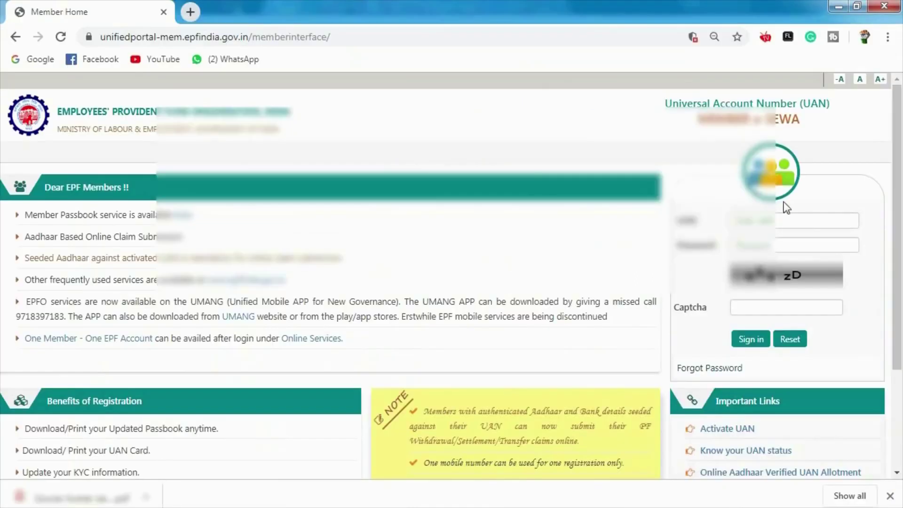
key(alt+Tab)
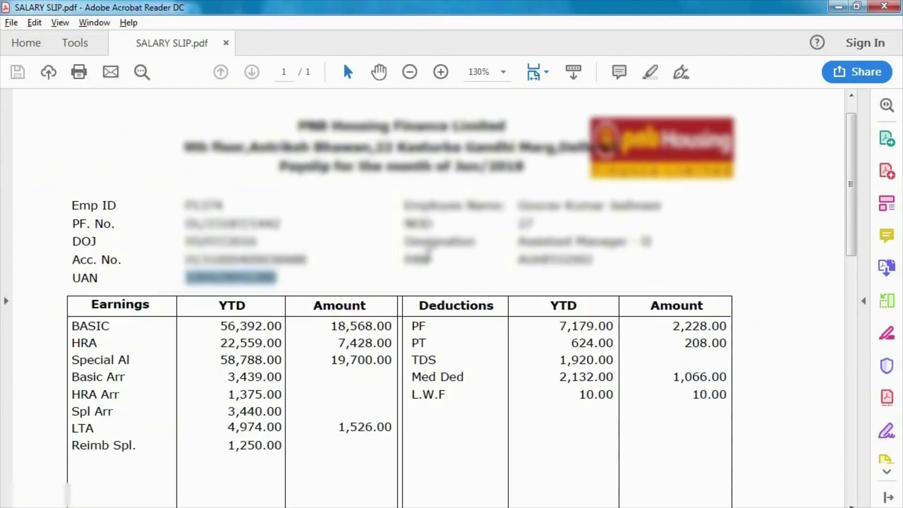
key(alt+Tab)
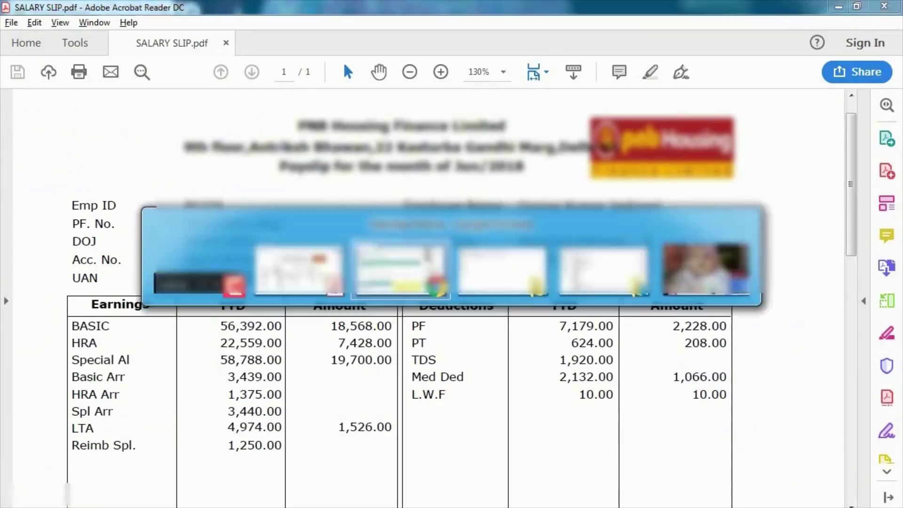
- Sign in to e-Sewa with the pasted UAN, the account password and the captcha code
click(800, 218)
key(ctrl+v)
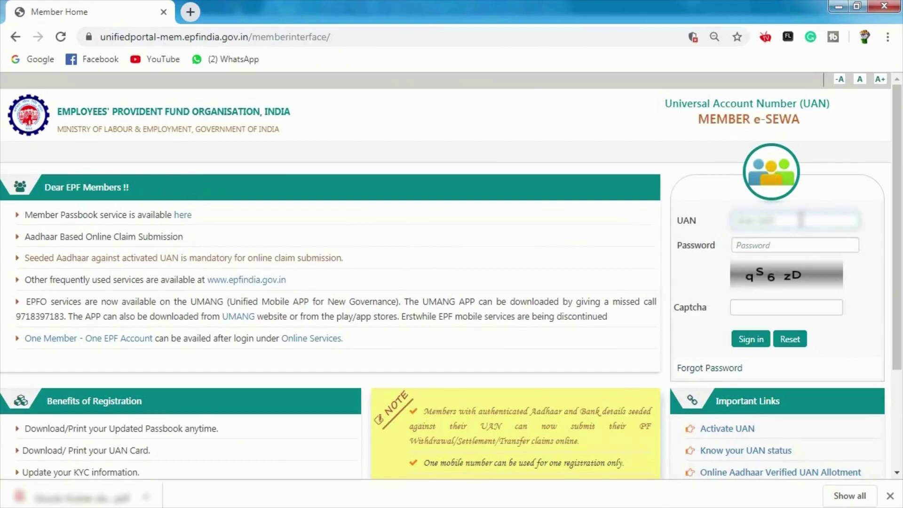
click(799, 245)
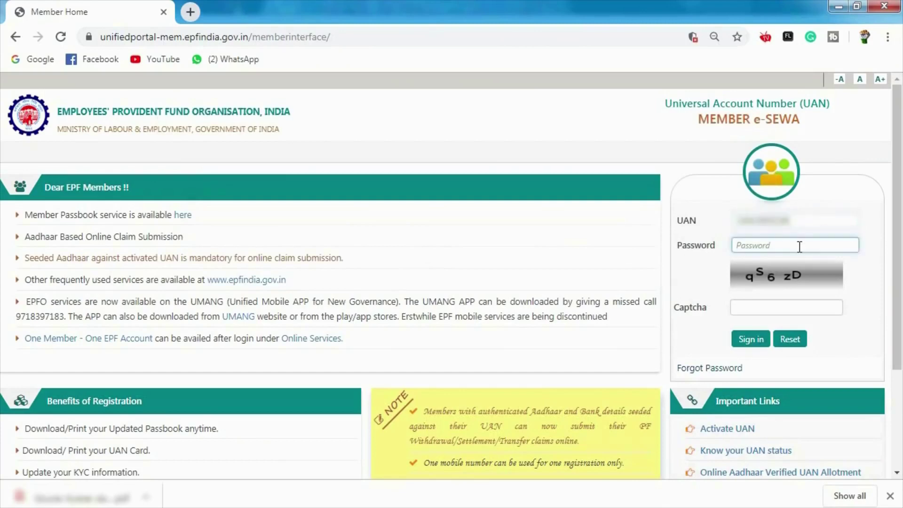
text(•••••••••)
click(815, 306)
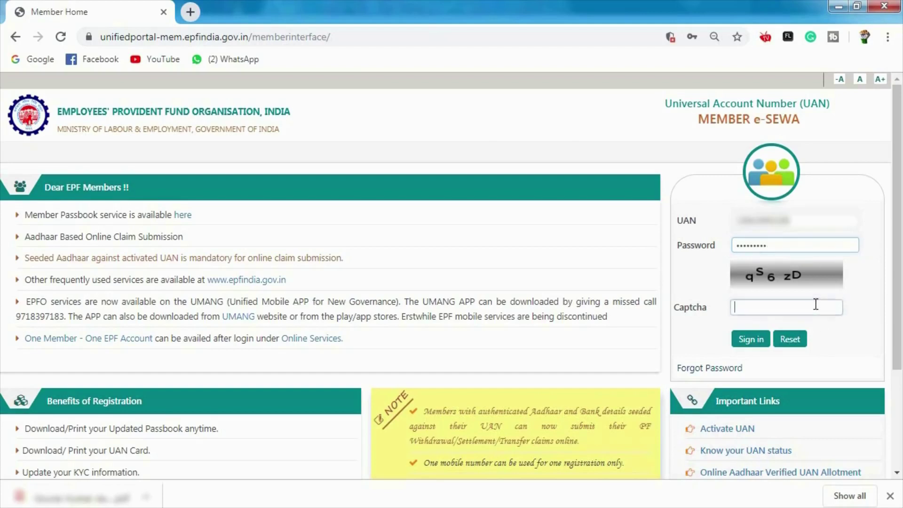
text(qS6zD)
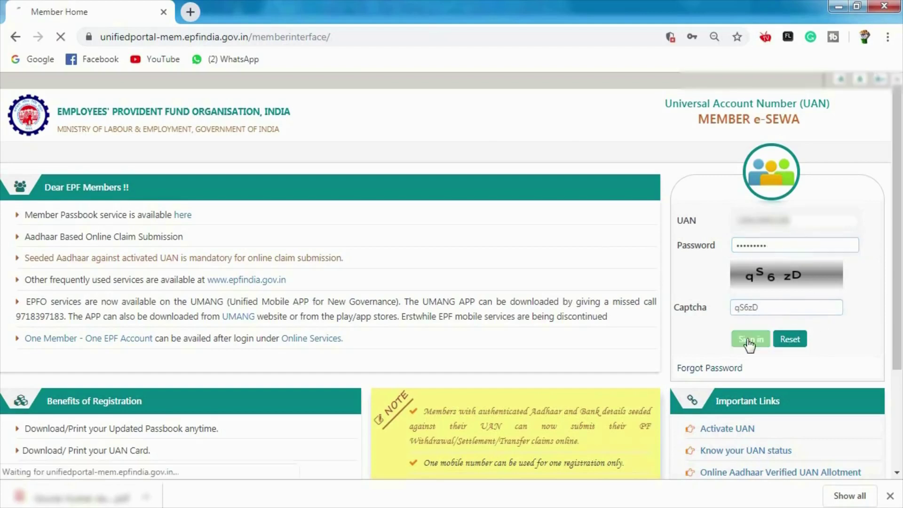
click(749, 339)
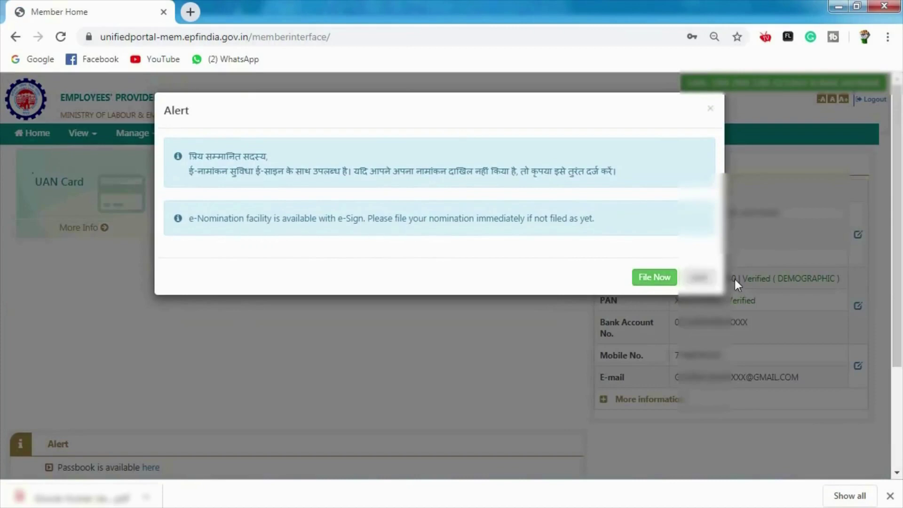
- Close the e-Nomination alert to reveal the member profile, then open the View menu
click(700, 278)
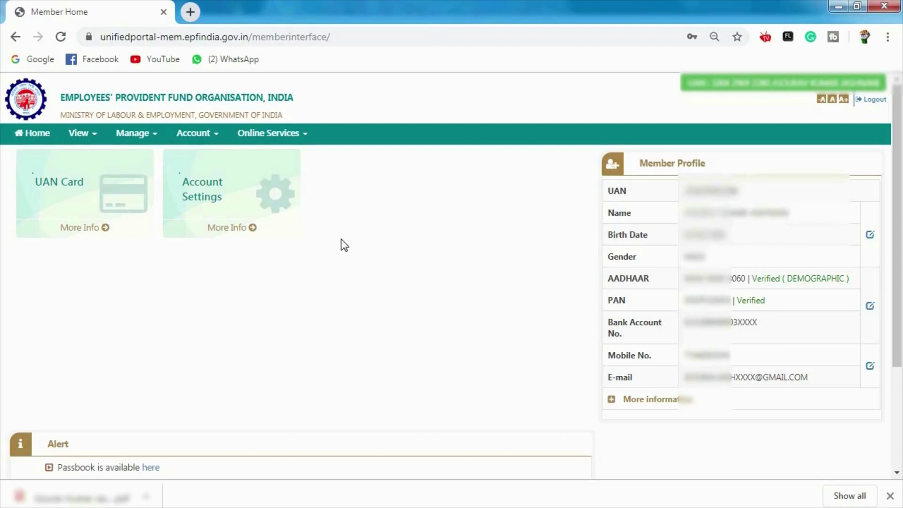
click(86, 137)
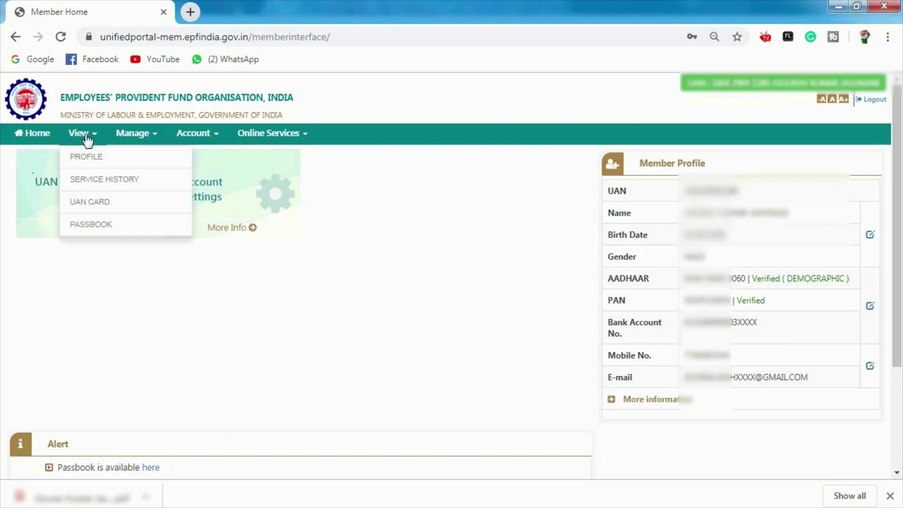
- Log in to the Member Passbook portal with the UAN, password and captcha answer 94
click(119, 234)
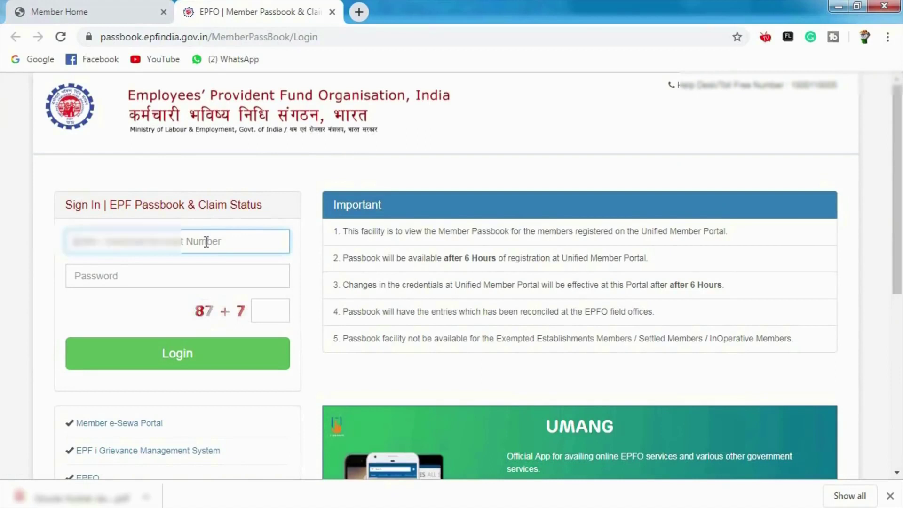
key(ctrl+v)
click(208, 282)
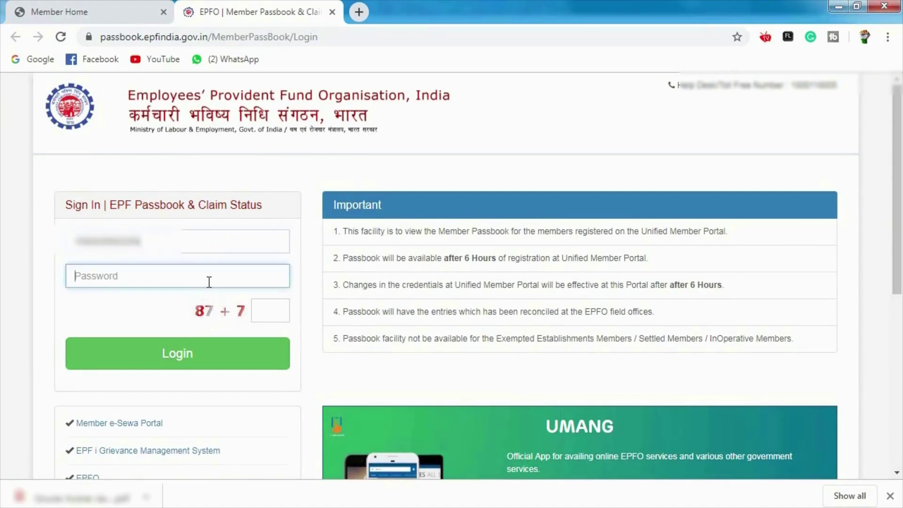
text(••••)
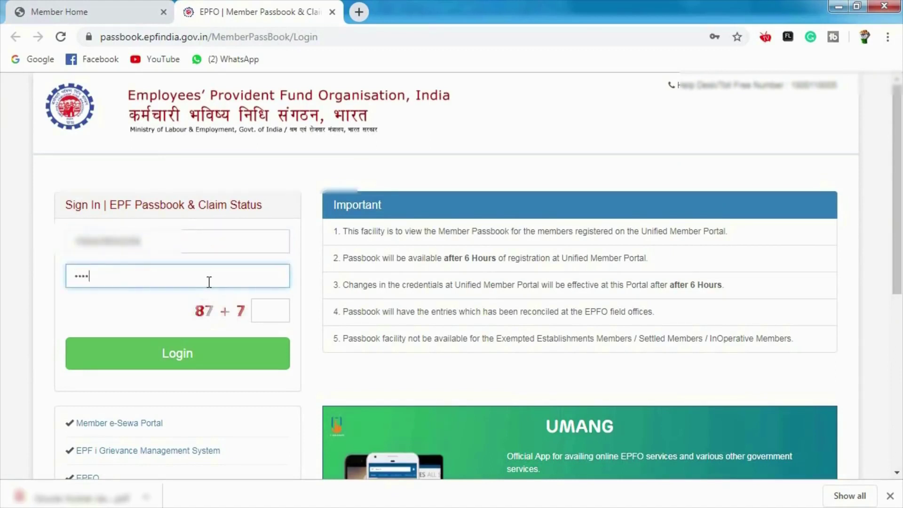
text(•••••)
click(278, 309)
text(9)
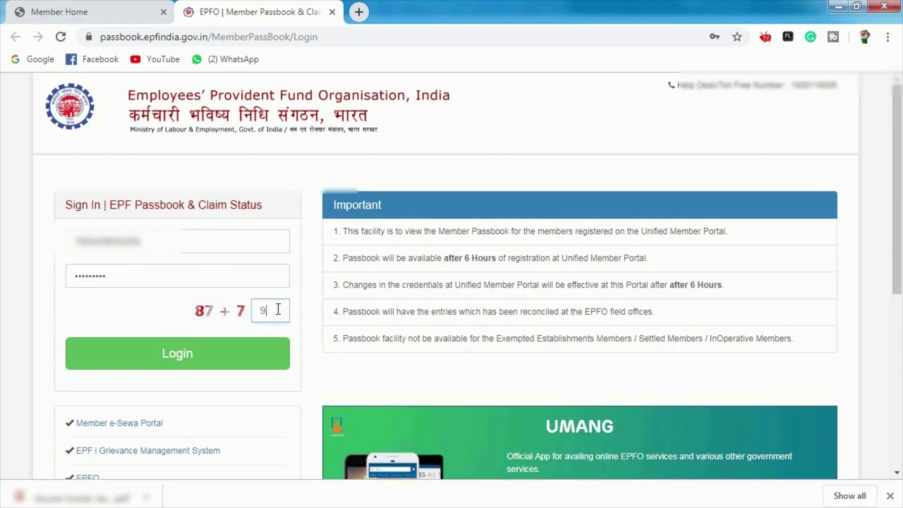
text(4)
click(239, 349)
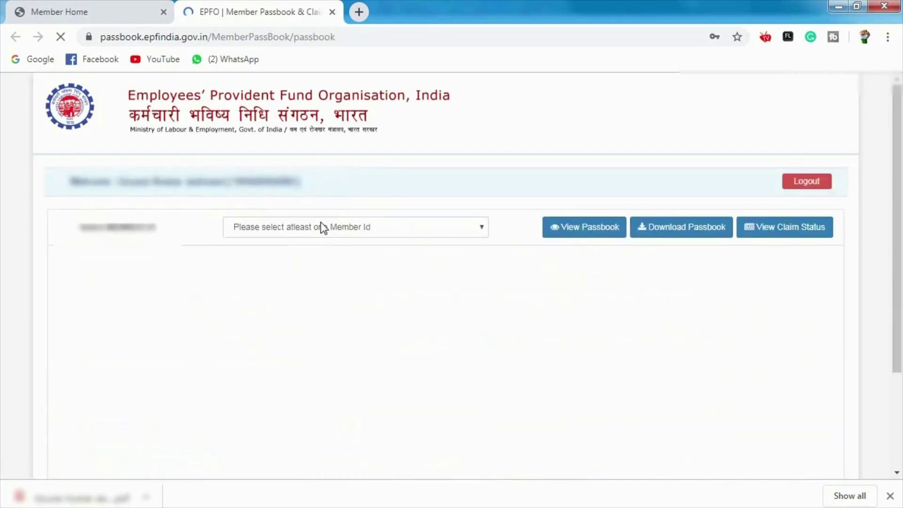
- View the passbook for the second (DLCPM) Member Id and review its transaction totals
click(321, 230)
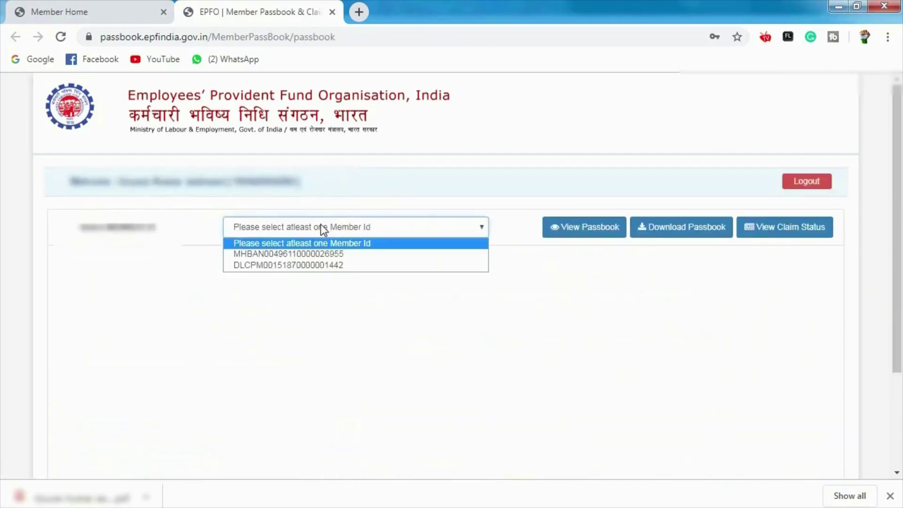
click(312, 264)
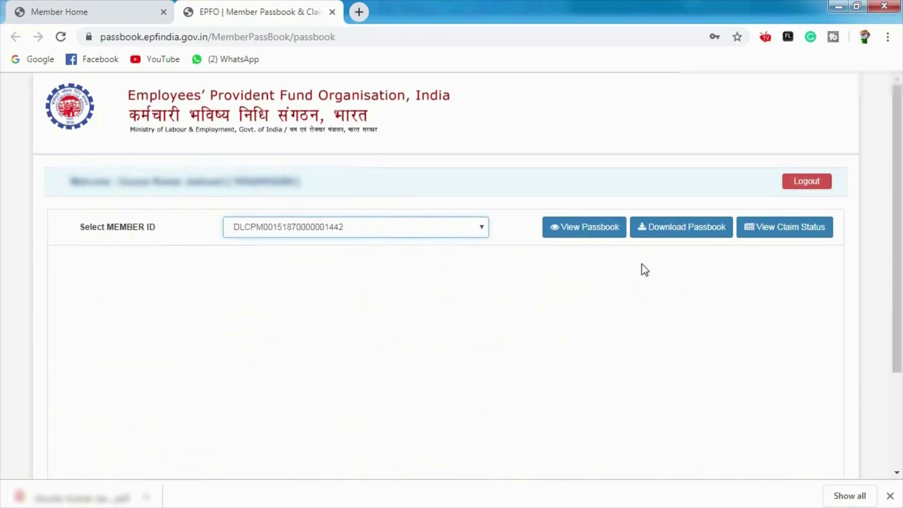
click(574, 231)
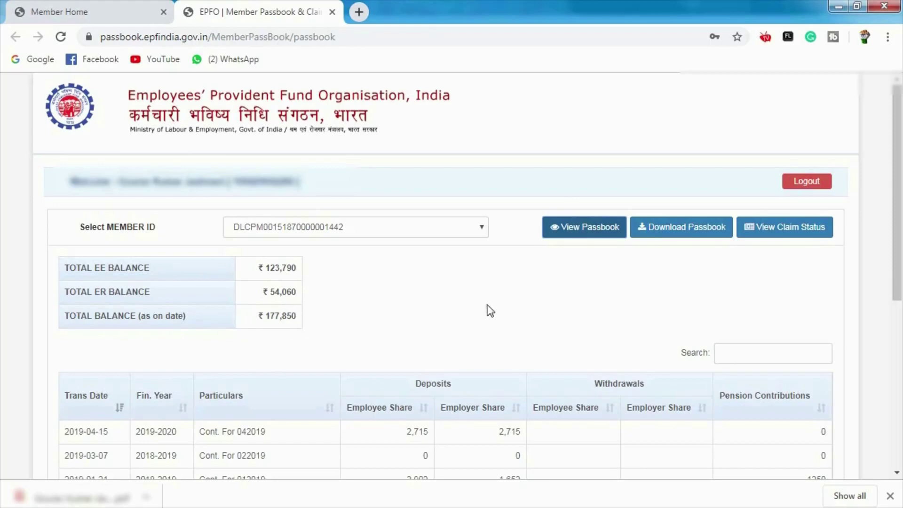
scroll(491, 310, down, 7)
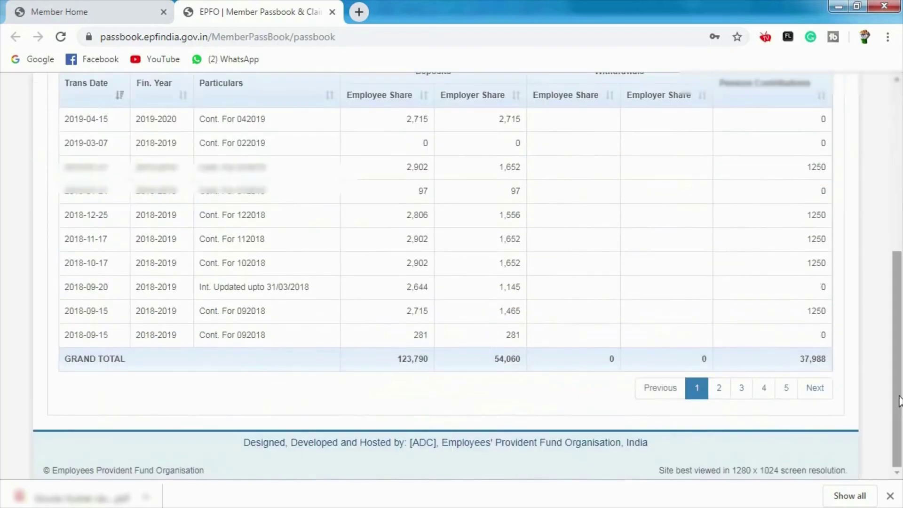
scroll(799, 282, up, 3)
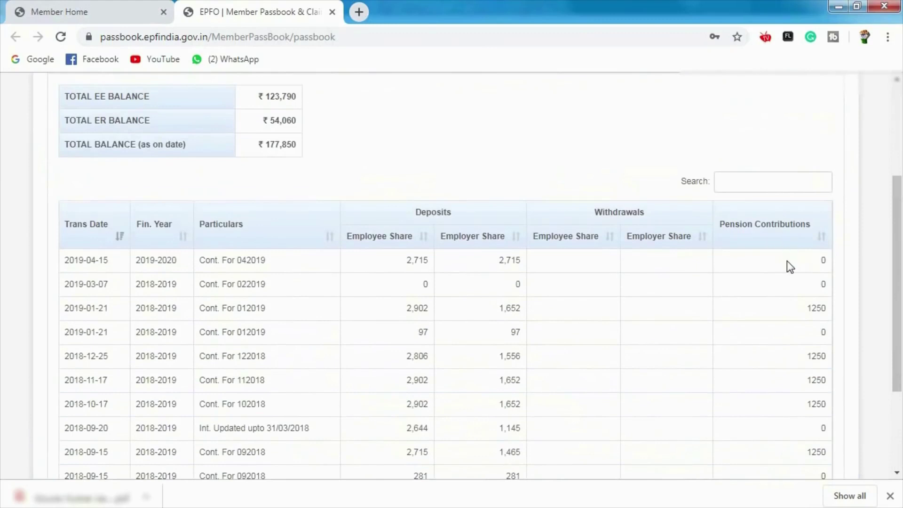
scroll(792, 274, down, 3)
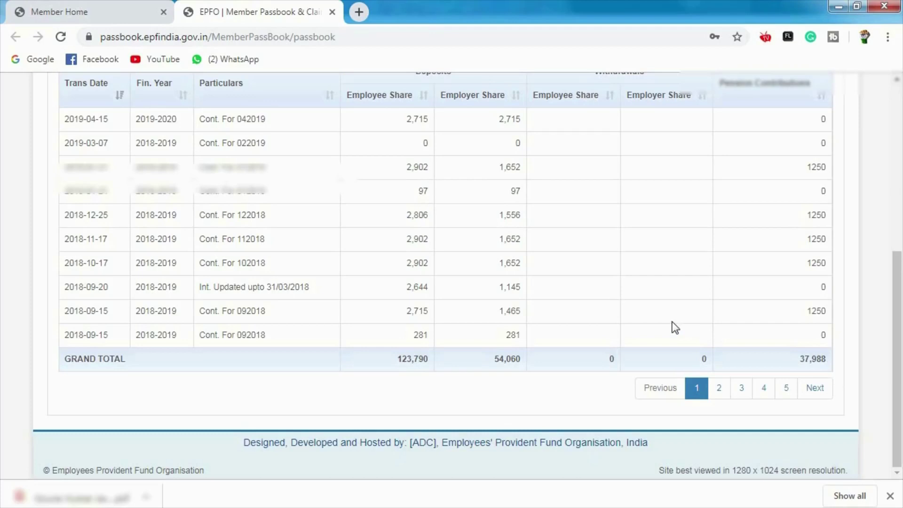
scroll(682, 305, up, 2)
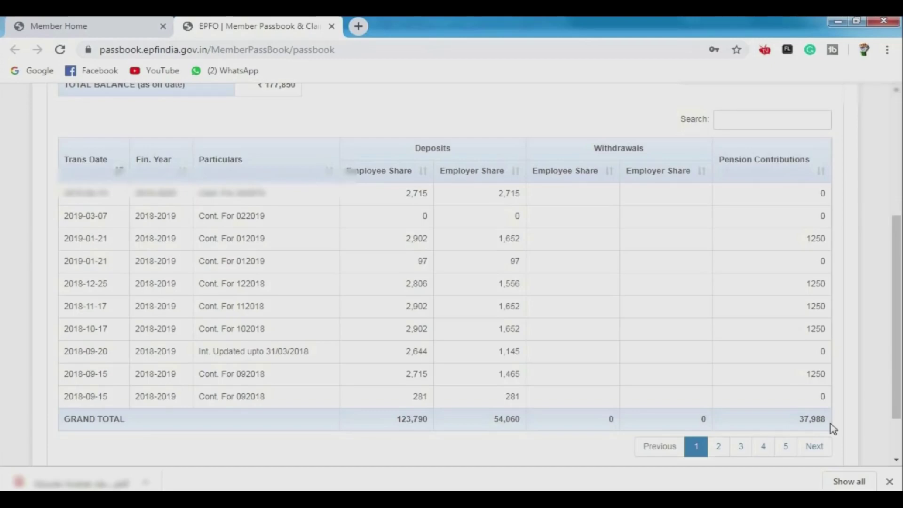
- Return to the Member Home tab and open the Online Services menu
click(90, 25)
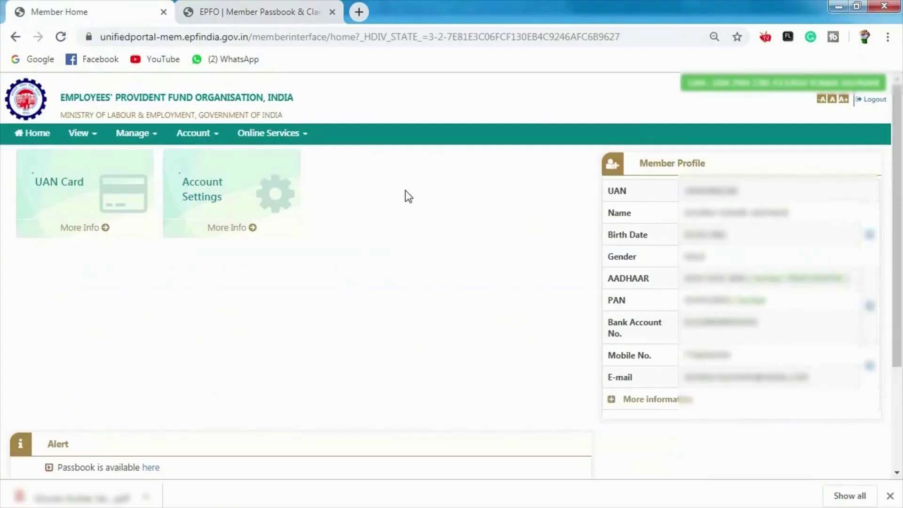
click(283, 138)
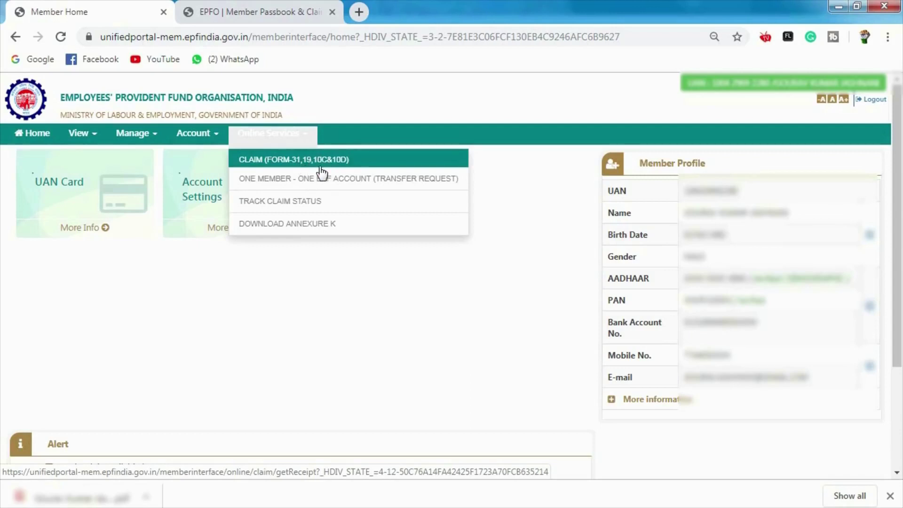
- Open CLAIM (FORM-31,19,10C&10D) and select the Last 4 Digit bank account field
click(314, 165)
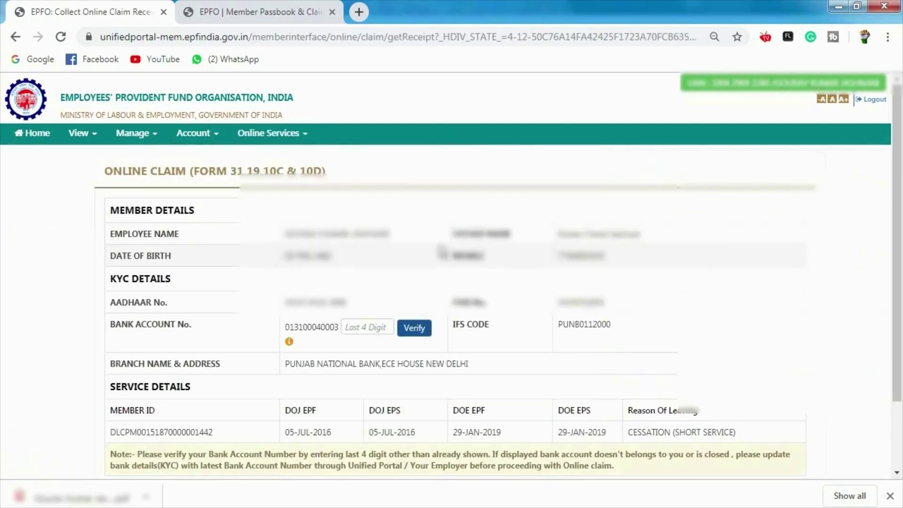
scroll(405, 247, down, 2)
scroll(385, 240, up, 2)
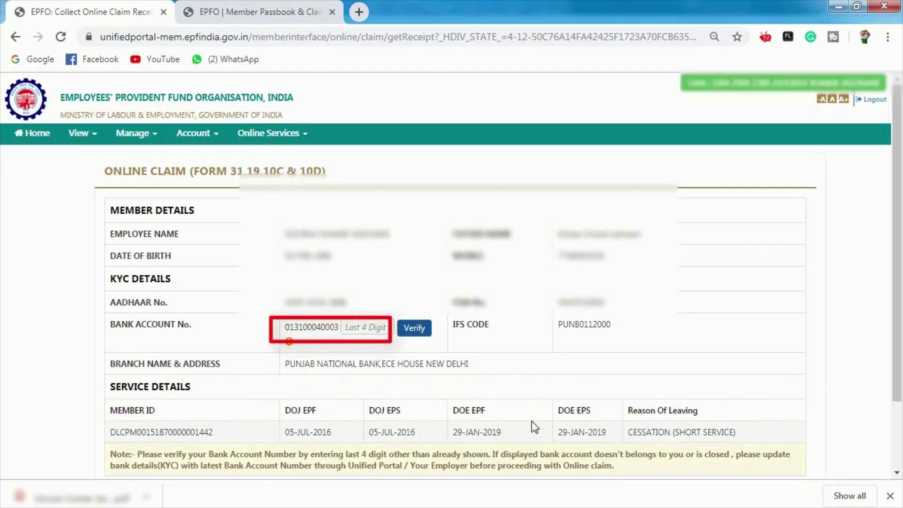
click(359, 327)
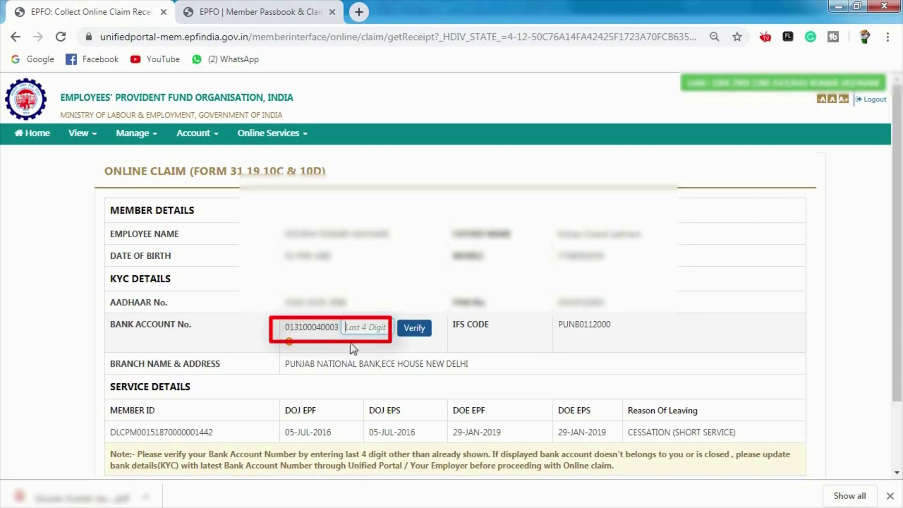
- Verify the bank account's last four digits and accept the Certificate of Undertaking
click(379, 327)
text(0000)
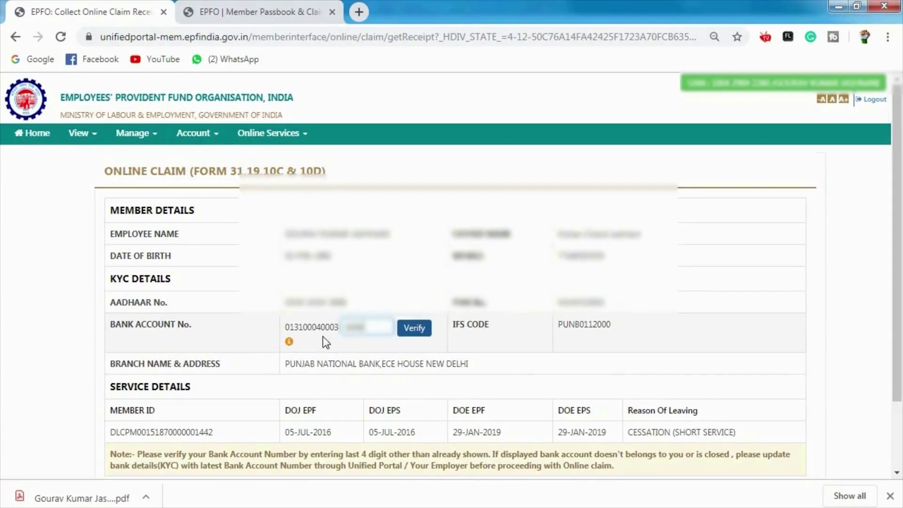
click(412, 328)
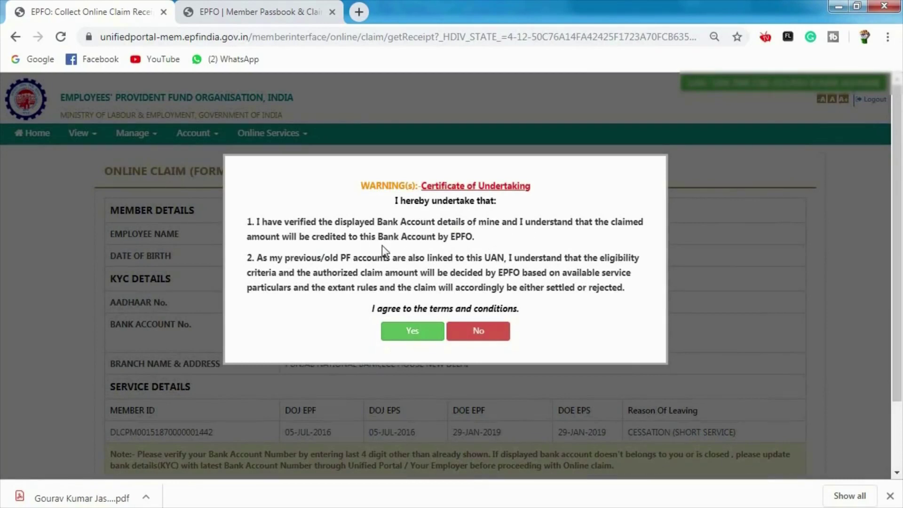
click(412, 332)
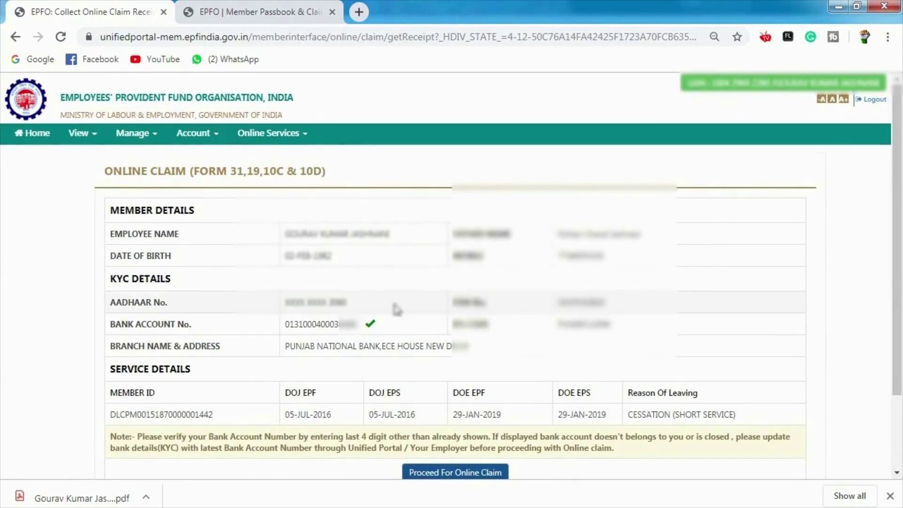
- Continue with Proceed For Online Claim to reach the claim type selection
scroll(396, 308, down, 3)
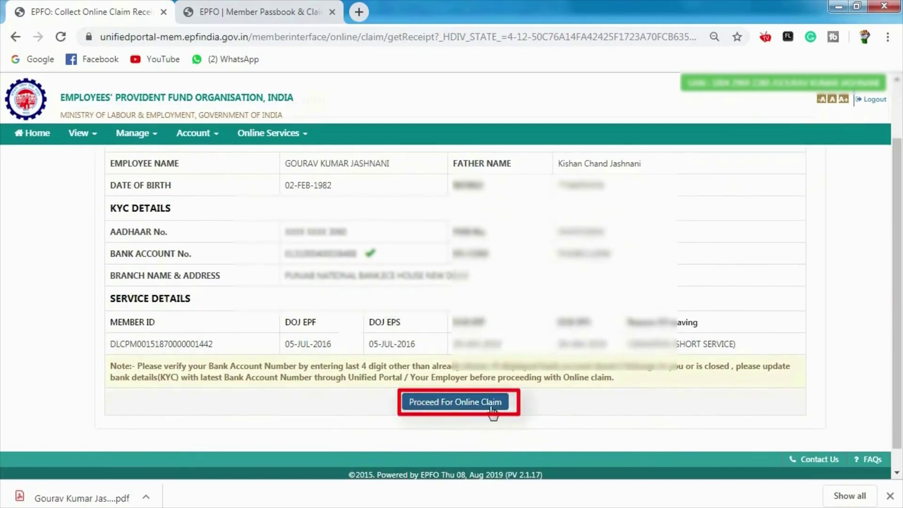
click(468, 411)
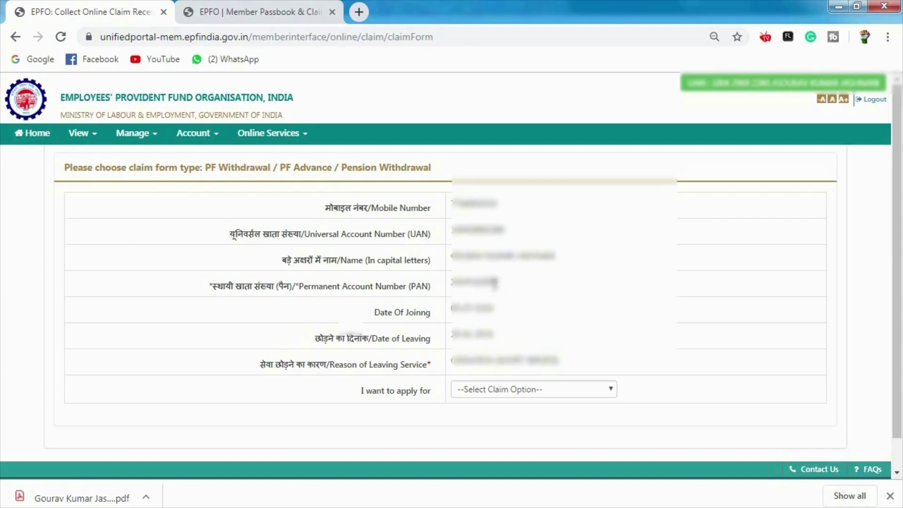
- Open the 'I want to apply for' list to show the Form-19 and Form-10C claim options
click(553, 392)
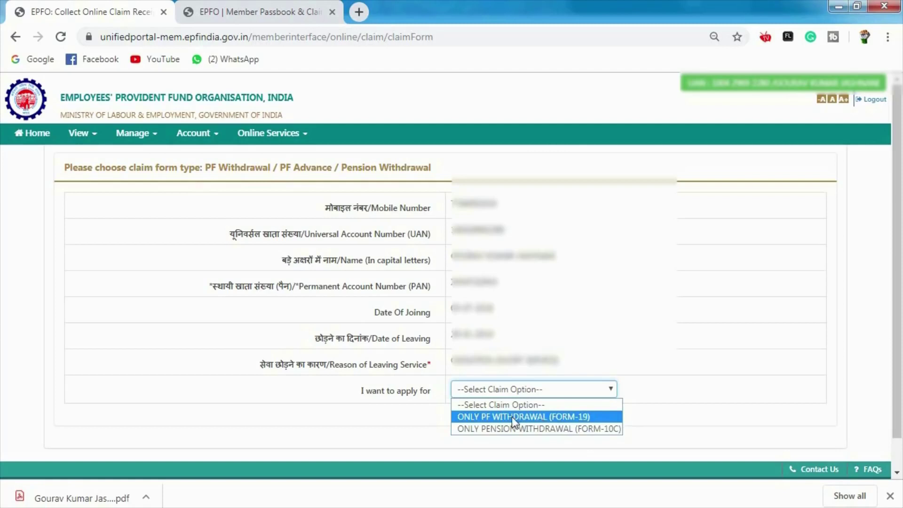
- Choose ONLY PF WITHDRAWAL (FORM-19) as the claim and scroll to the Form-15G and address fields
click(583, 416)
scroll(686, 334, down, 2)
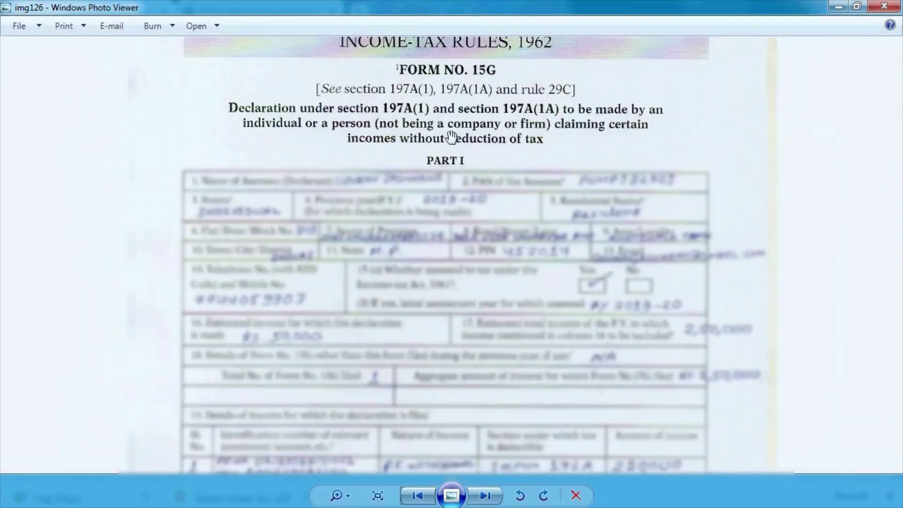
- Review the Form 15G scan's title, income details and declaration, then return to the claim form
drag(451, 136, 452, 177)
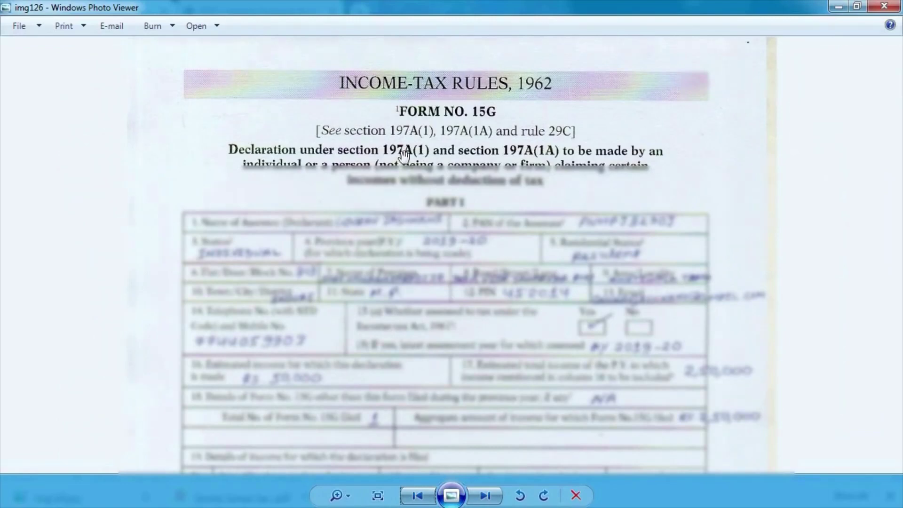
drag(379, 332, 390, 183)
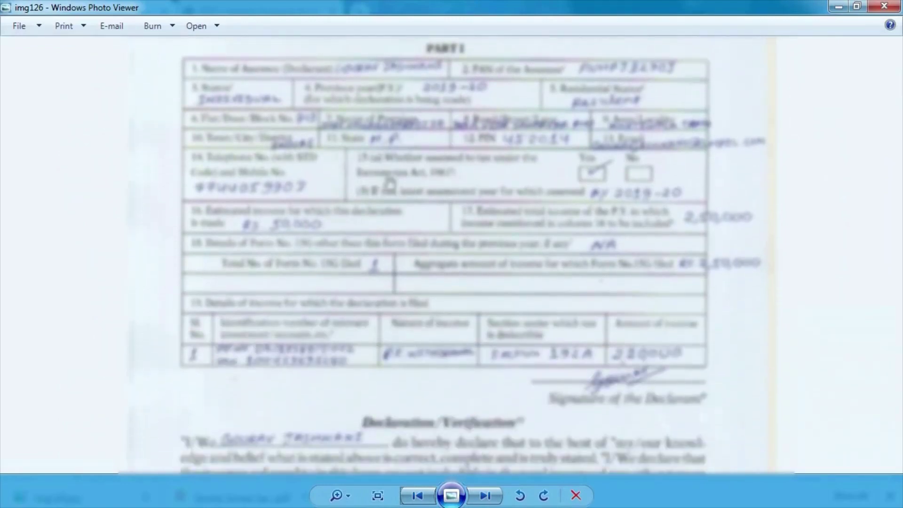
drag(413, 324, 434, 47)
key(alt+Tab)
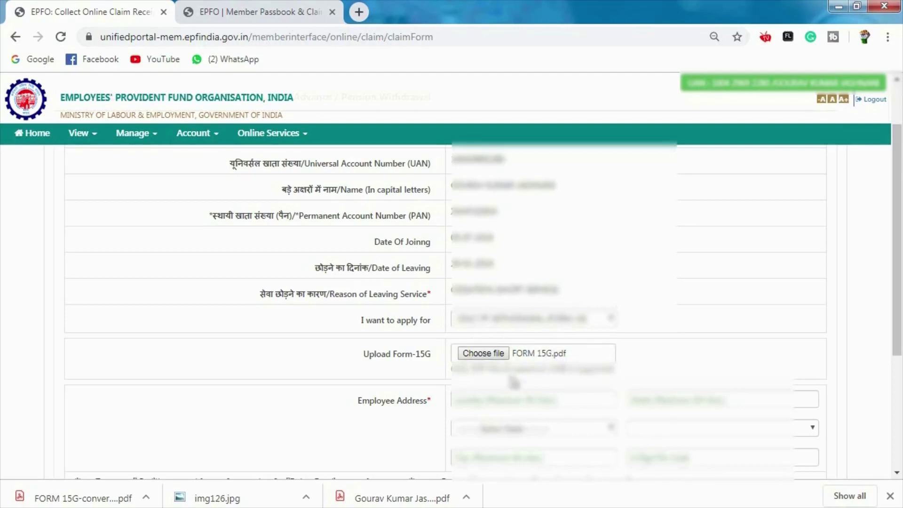
- Enter the employee's two address lines on the claim form
scroll(601, 350, down, 3)
click(561, 258)
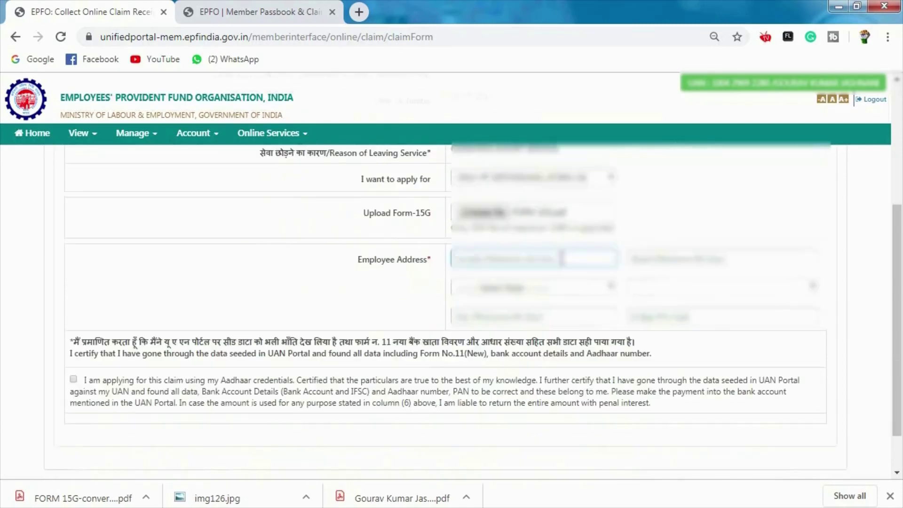
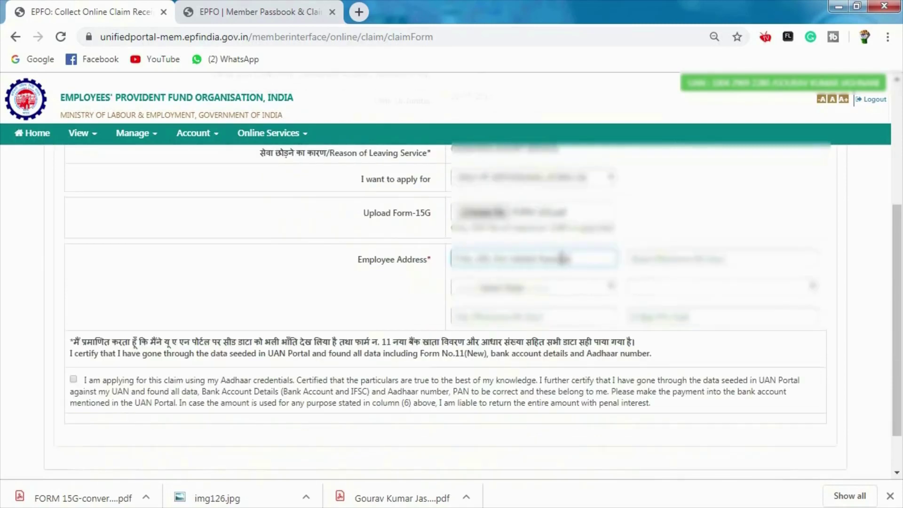
key(Tab)
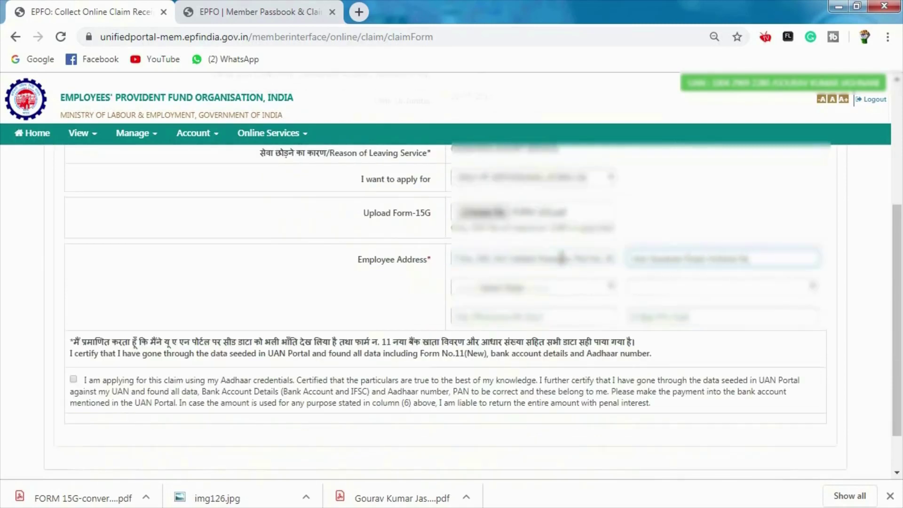
- Pick the employee's state and district, then tick the Aadhaar consent checkbox
key(Tab)
click(799, 258)
click(588, 289)
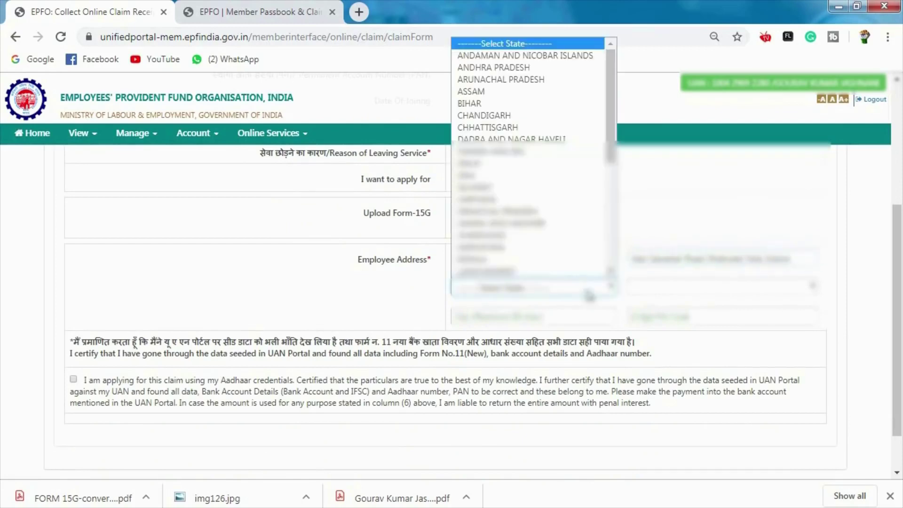
key(m)
click(588, 273)
click(712, 289)
key(j)
key(j)
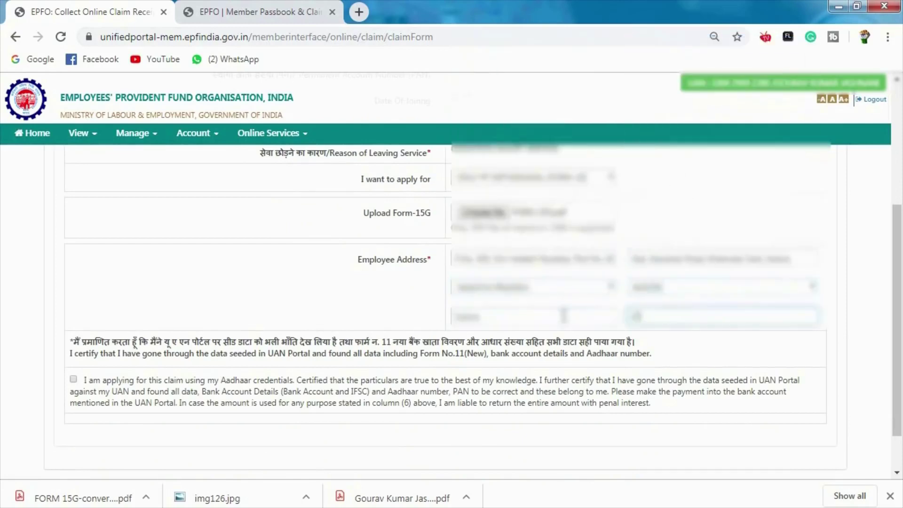
scroll(572, 337, down, 2)
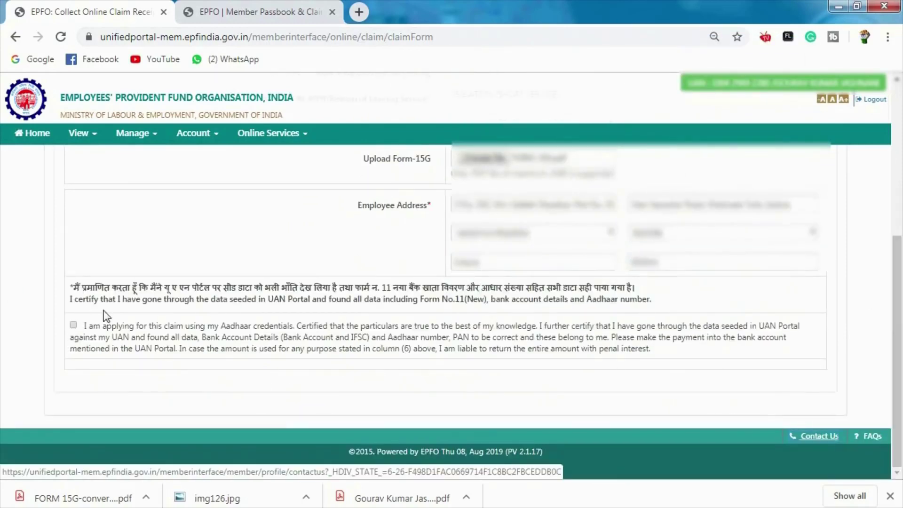
click(75, 324)
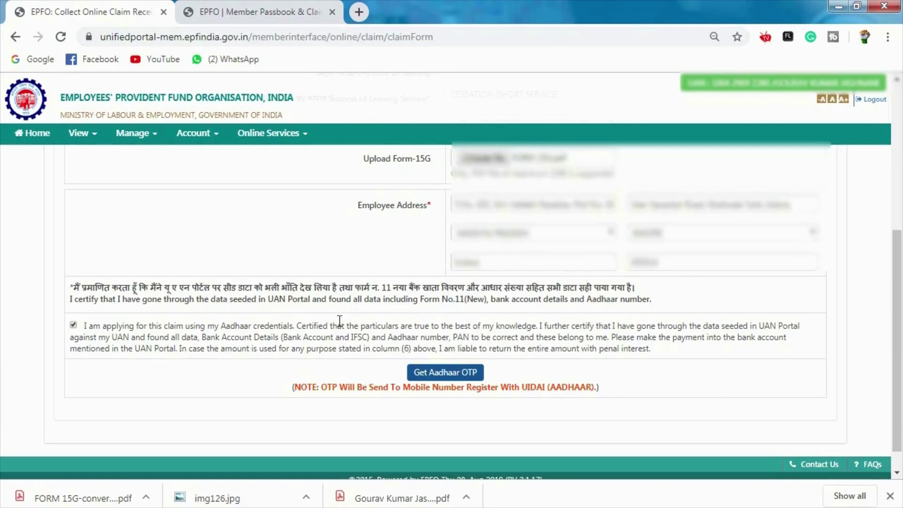
- Request the Aadhaar OTP, then validate it and submit the PF Final Withdrawal claim
click(446, 372)
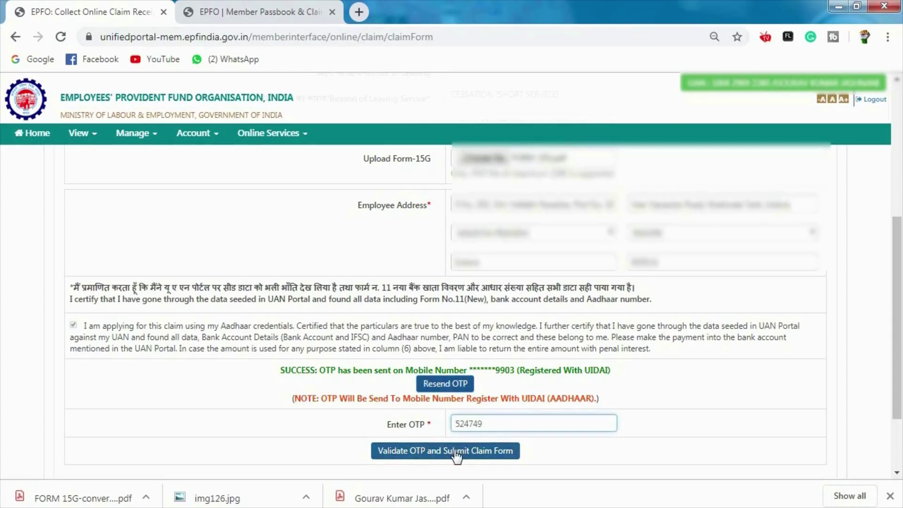
click(456, 452)
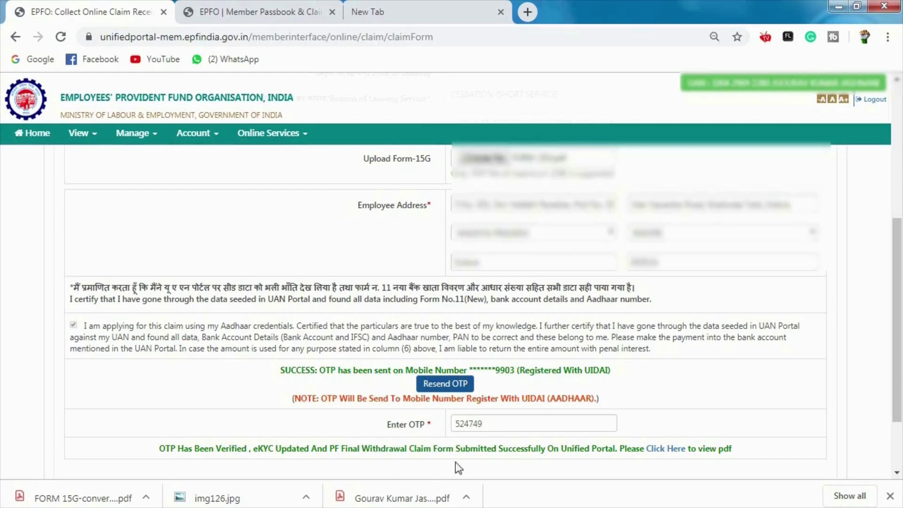
- Open the submitted claim PDF and scroll through it down to the certification and bank details
click(664, 449)
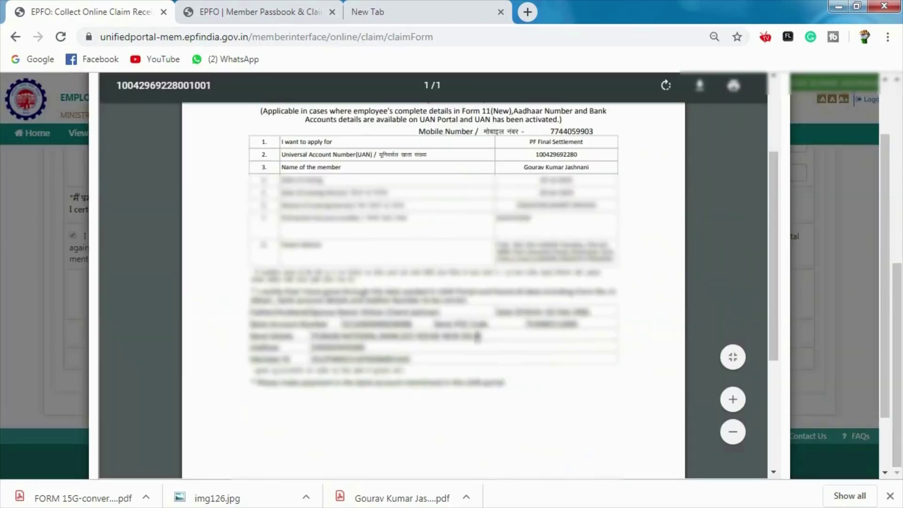
scroll(548, 347, down, 3)
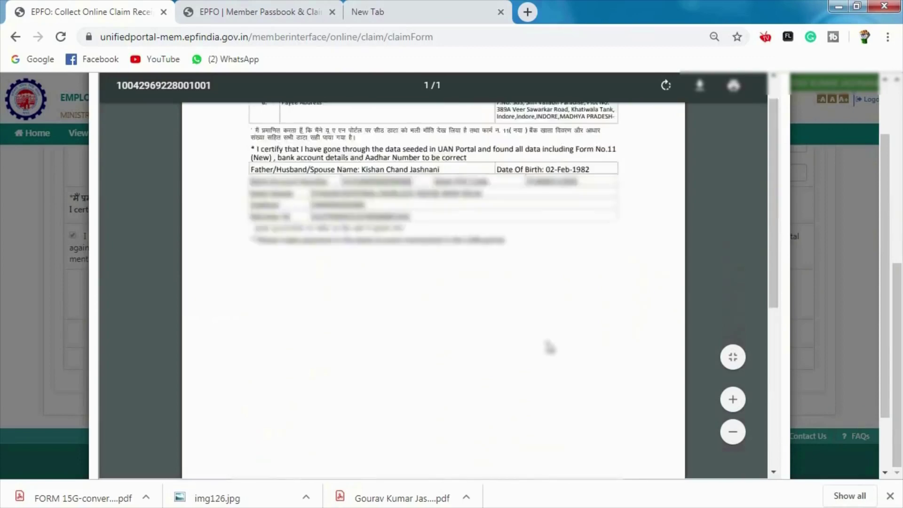
scroll(549, 347, up, 5)
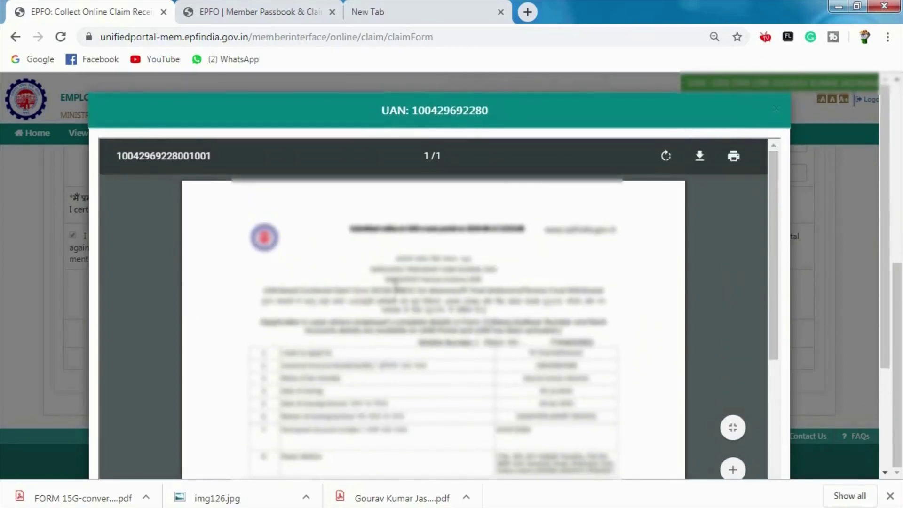
scroll(382, 277, down, 2)
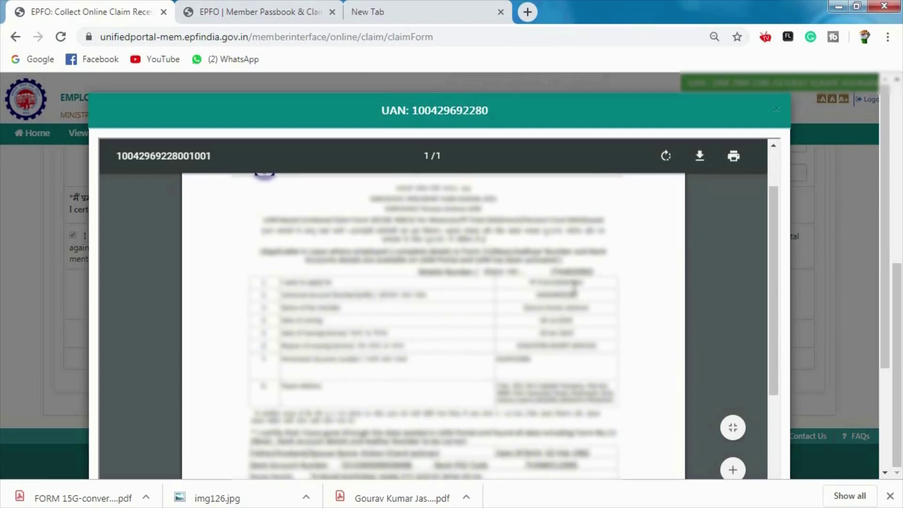
scroll(523, 305, down, 2)
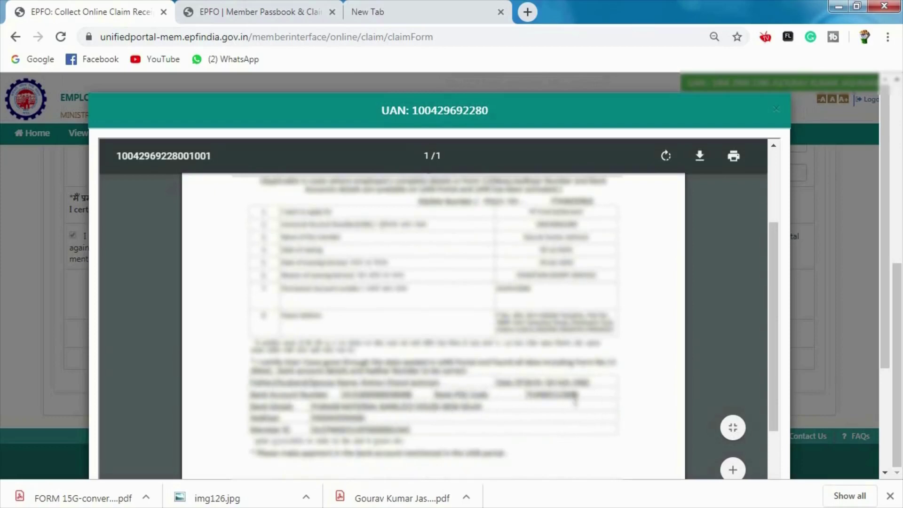
scroll(360, 374, down, 2)
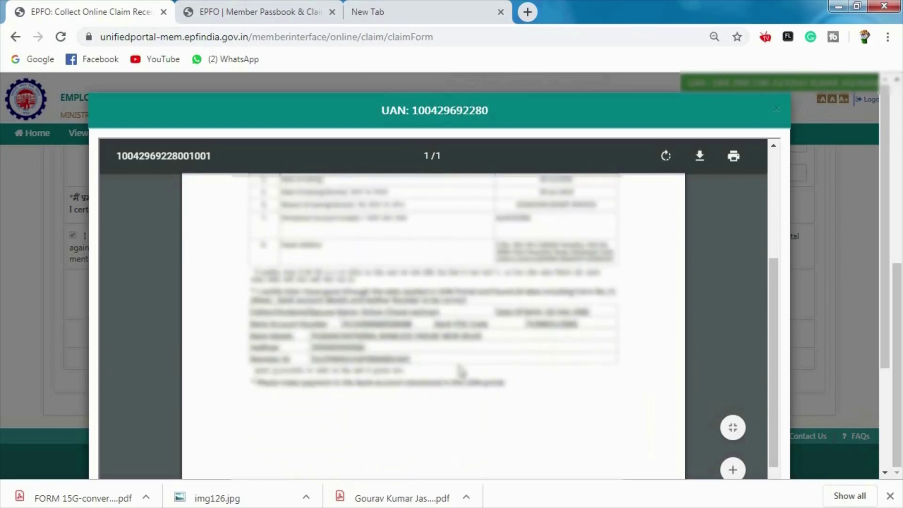
scroll(459, 369, down, 2)
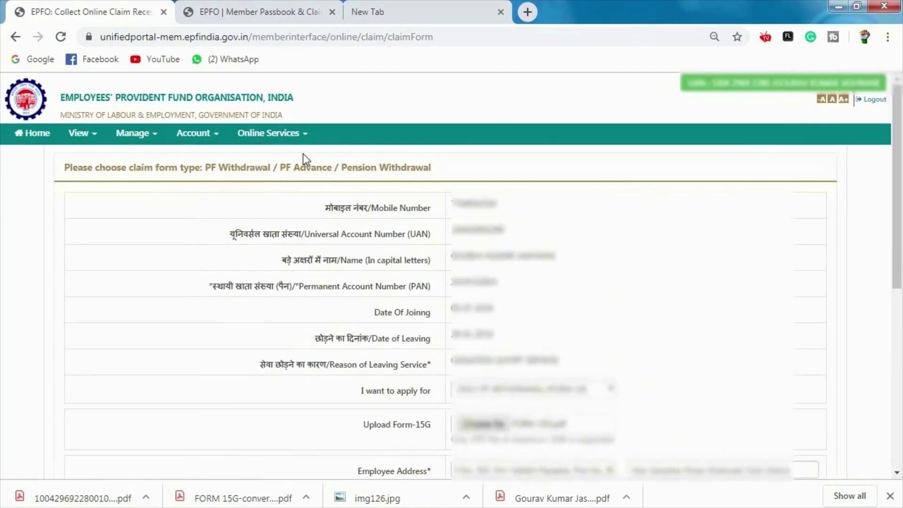
- From Online Services, open the Online Claim (Form-31,19,10C&10D) page for a new claim
click(286, 142)
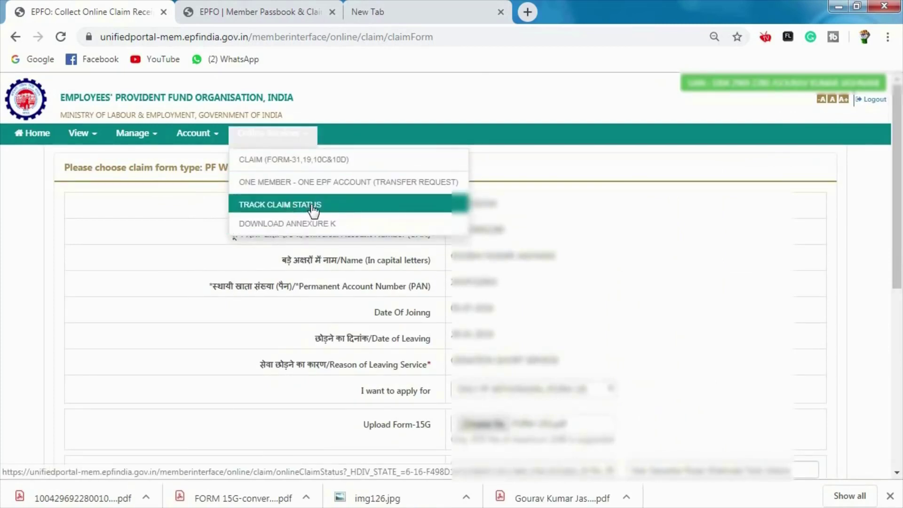
click(313, 206)
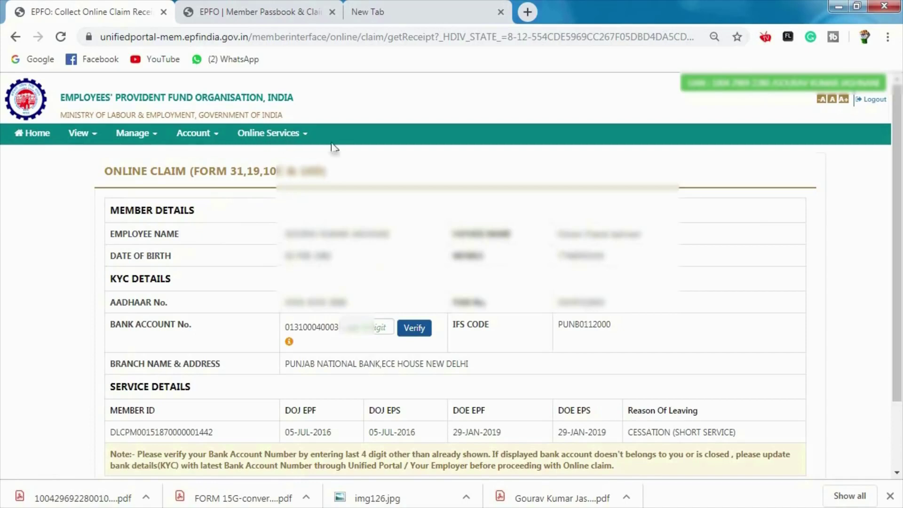
- Verify the bank account by its last four digits, accept the undertaking, and proceed to the claim form
click(374, 328)
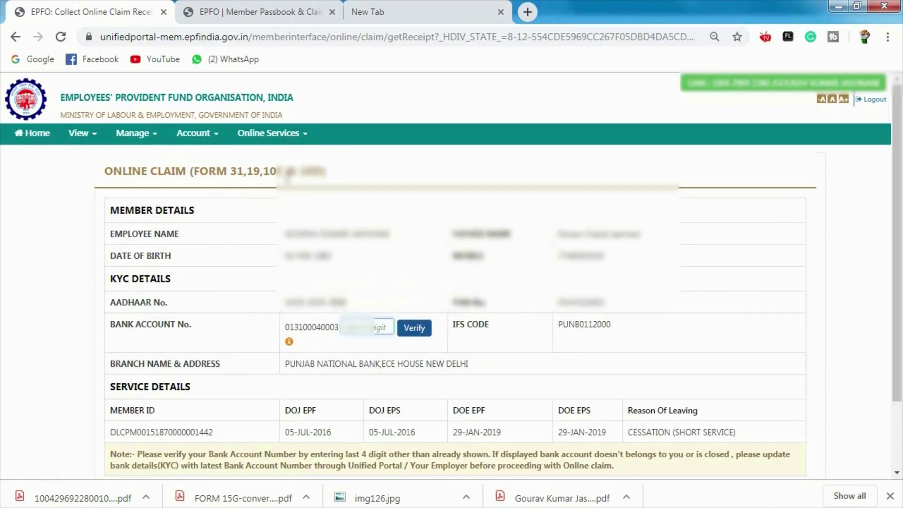
click(414, 328)
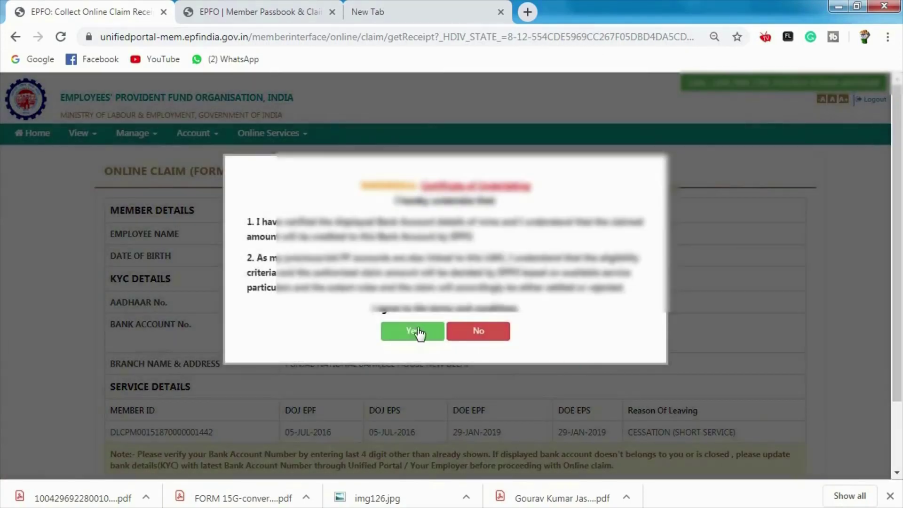
click(416, 330)
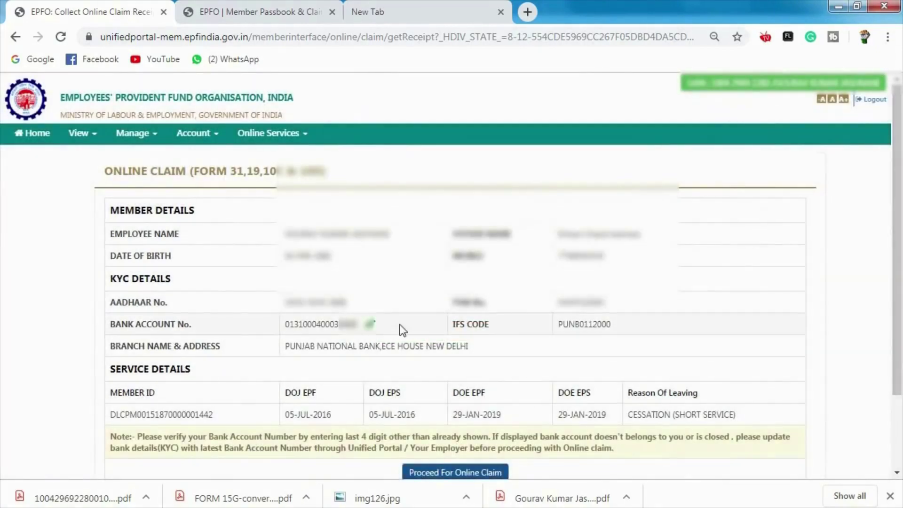
scroll(528, 296, down, 2)
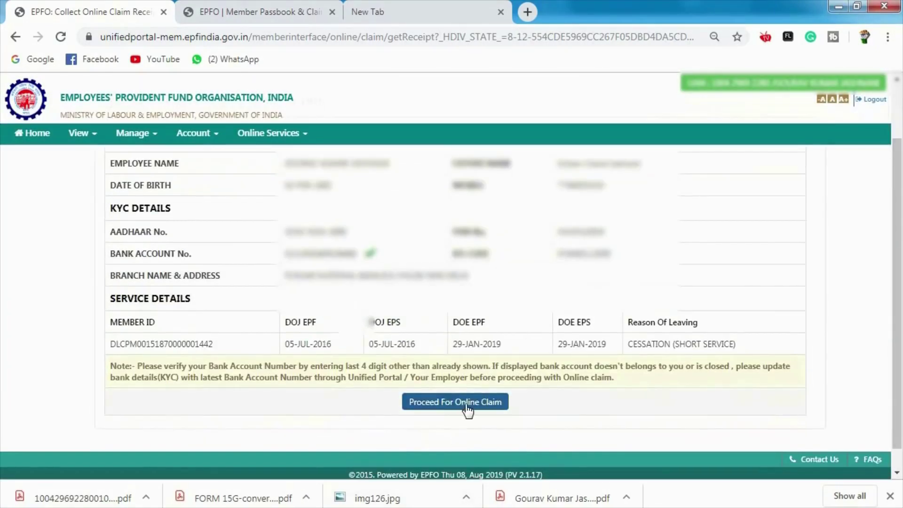
click(466, 408)
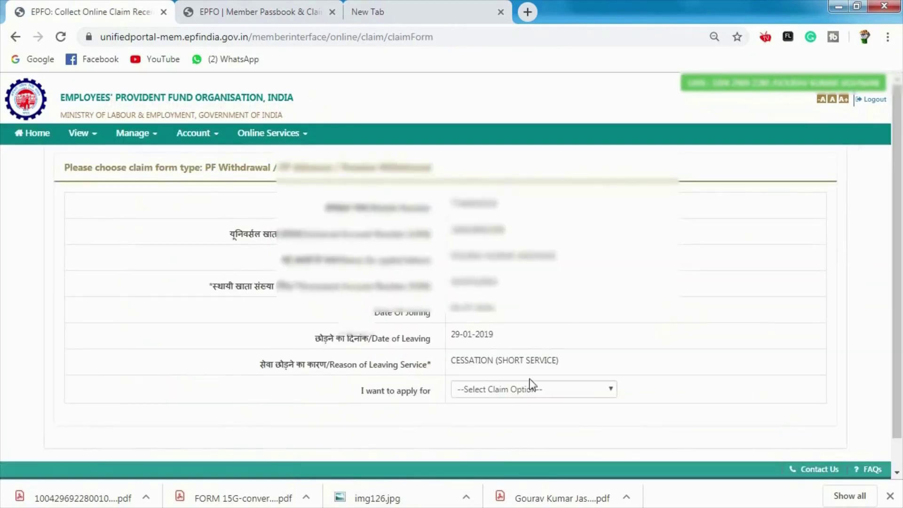
- Set the claim to ONLY PENSION WITHDRAWAL (FORM-10C) and choose INDORE as the district
scroll(532, 384, down, 1)
click(518, 355)
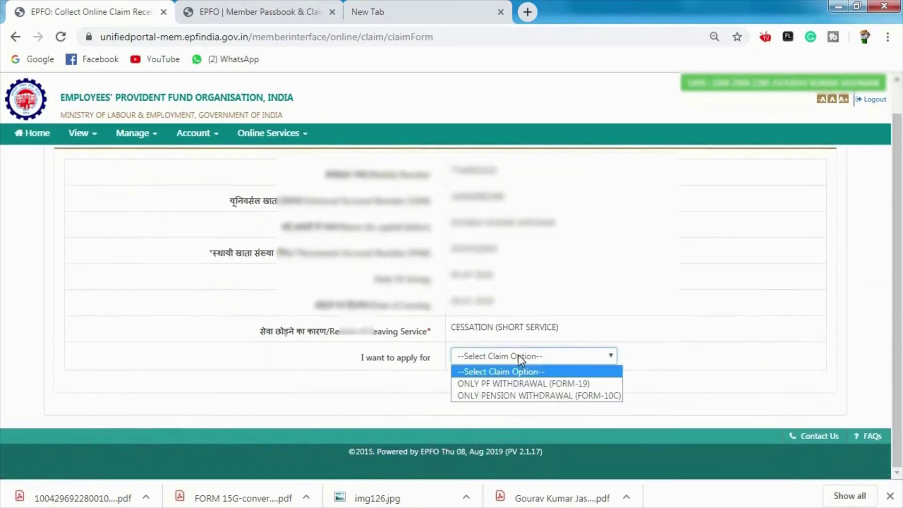
click(557, 397)
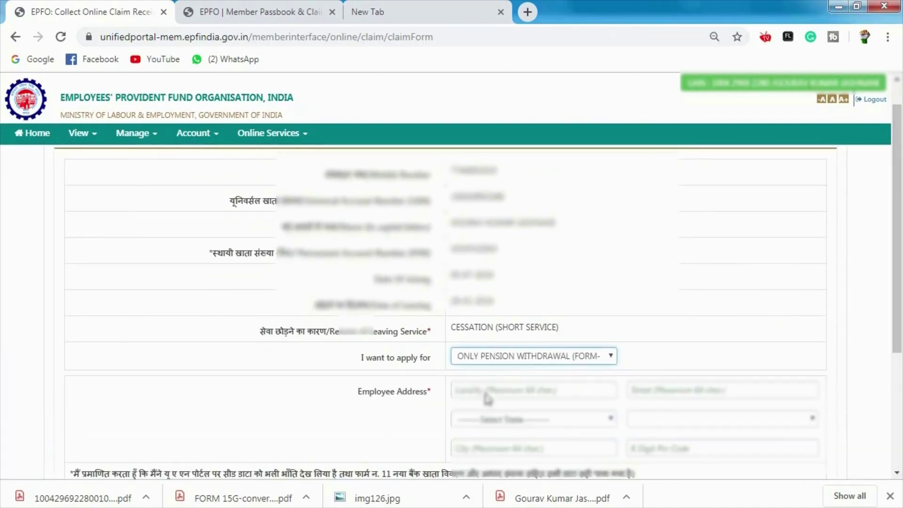
click(717, 420)
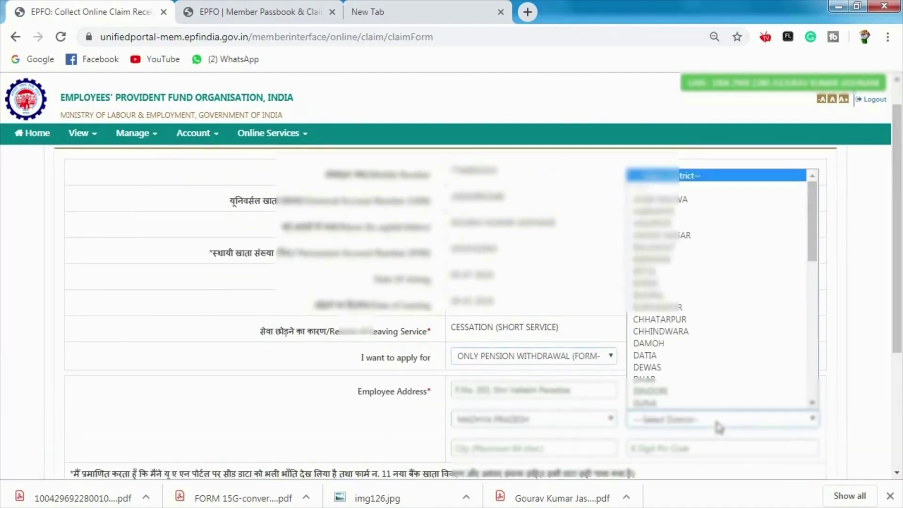
key(i)
key(Return)
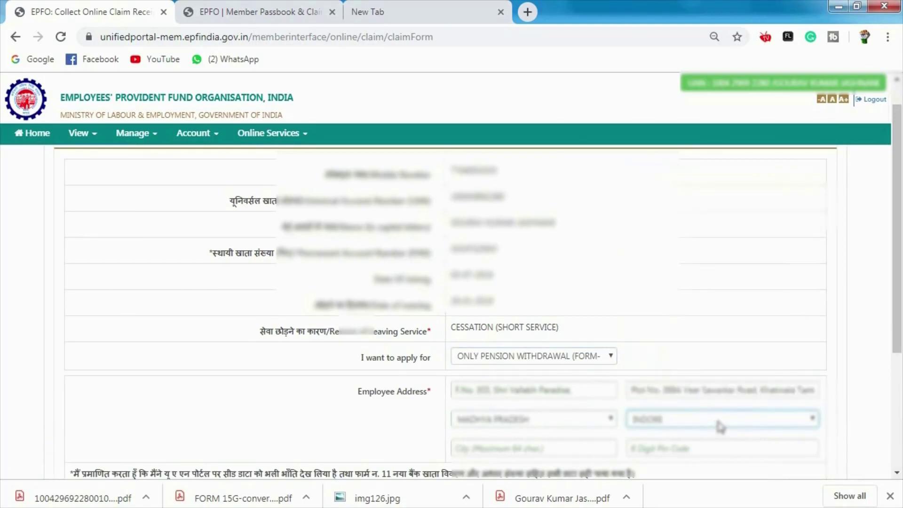
scroll(547, 442, down, 4)
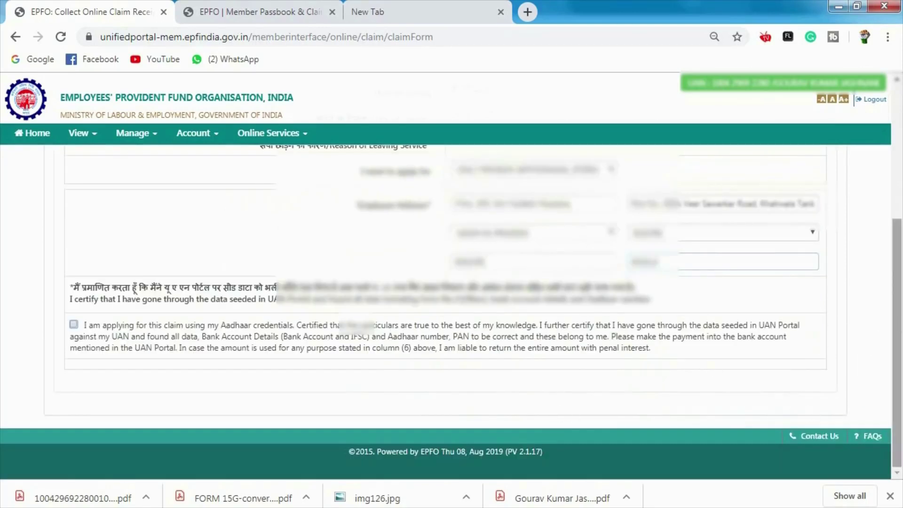
- Tick the Aadhaar certification, request and enter the OTP, then validate it and submit the pension claim
scroll(897, 310, up, 1)
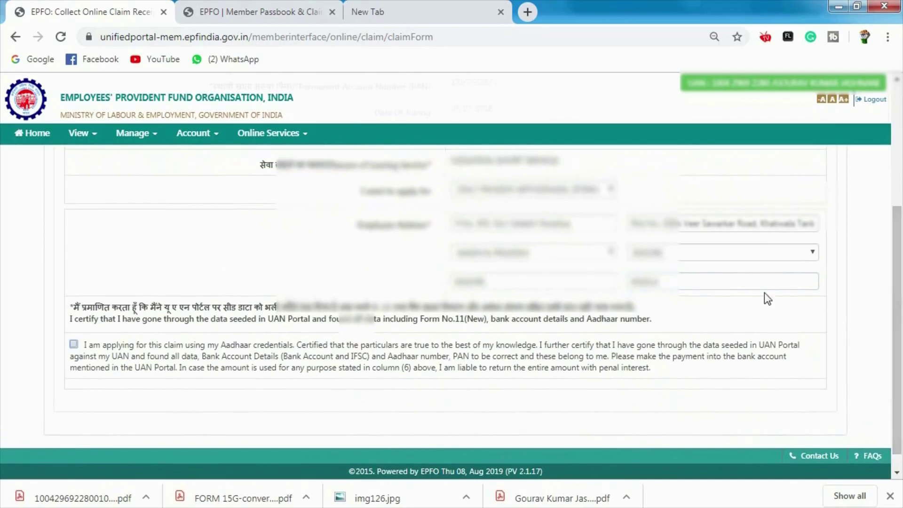
click(74, 344)
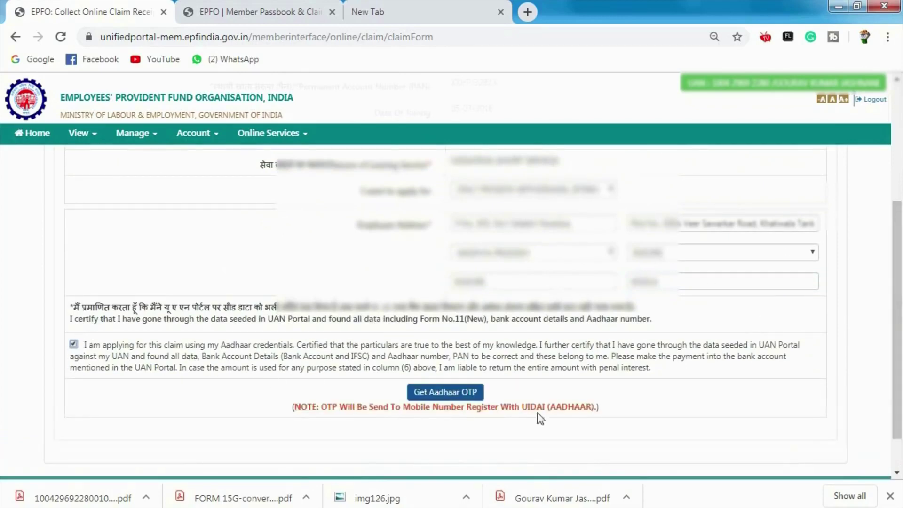
click(452, 393)
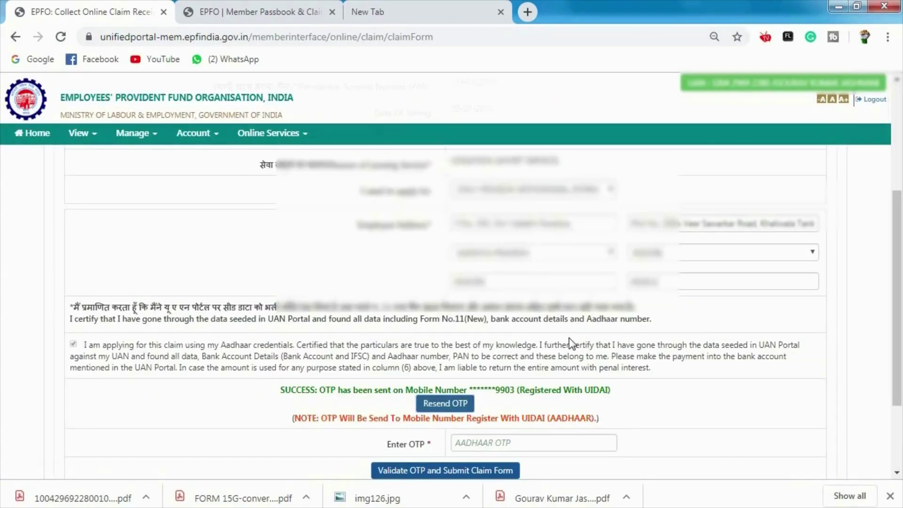
click(569, 440)
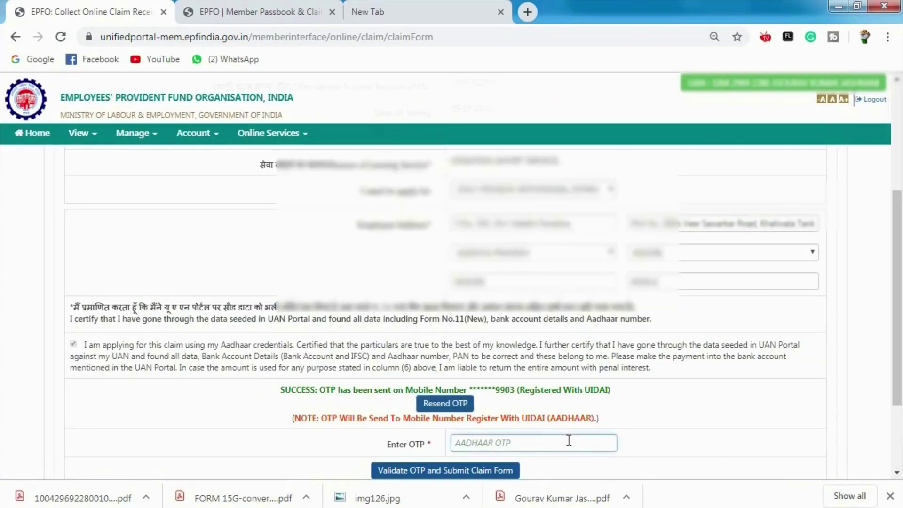
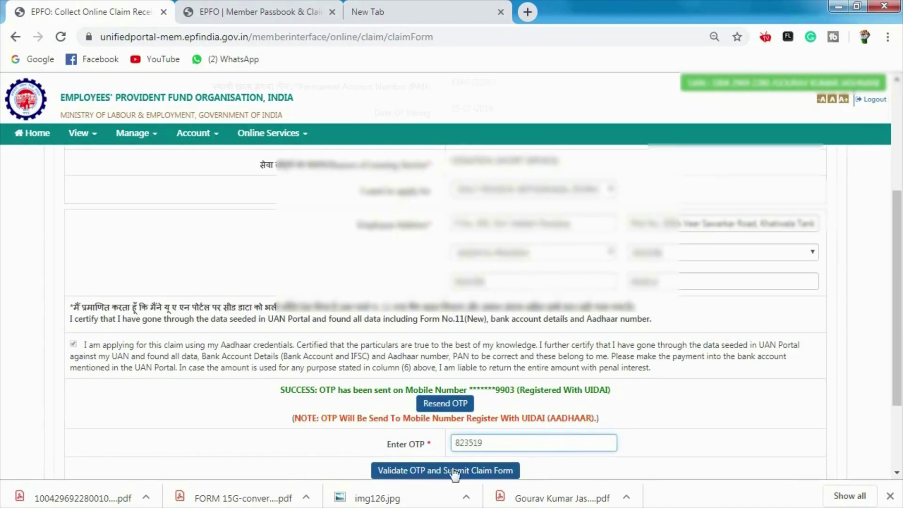
click(435, 471)
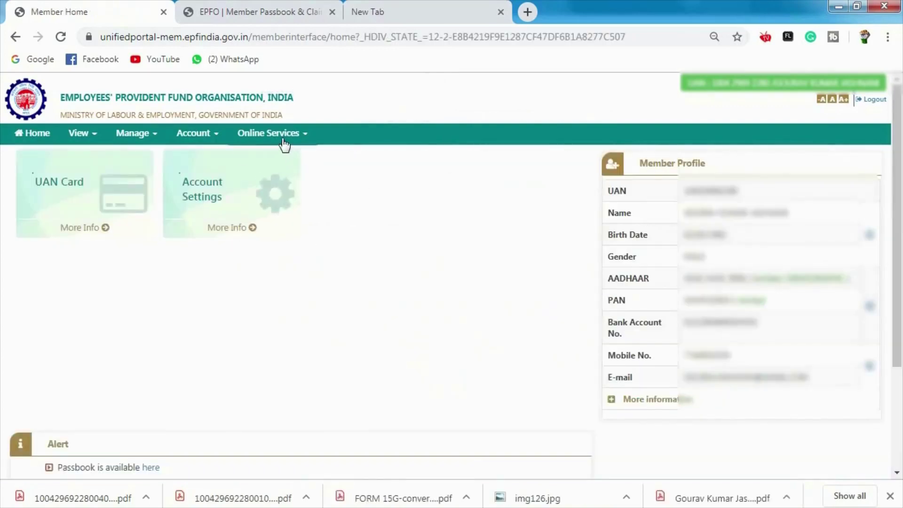
click(281, 137)
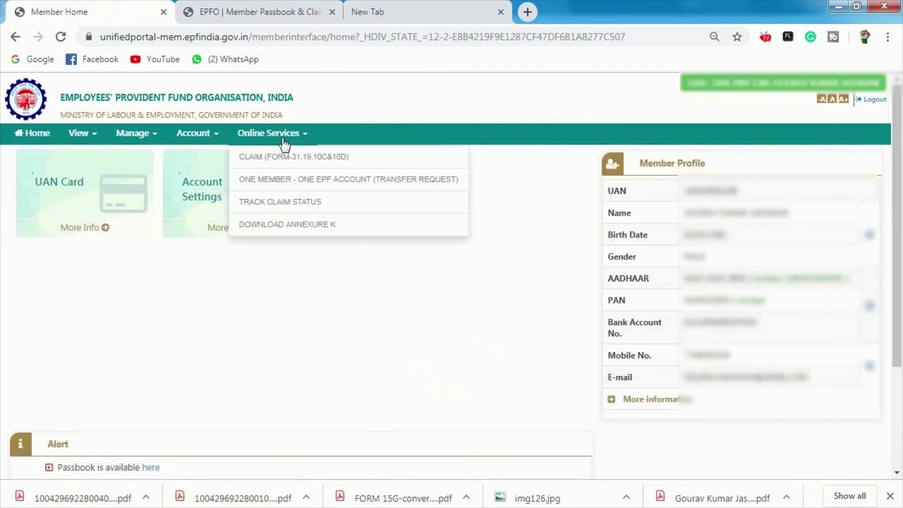
click(302, 208)
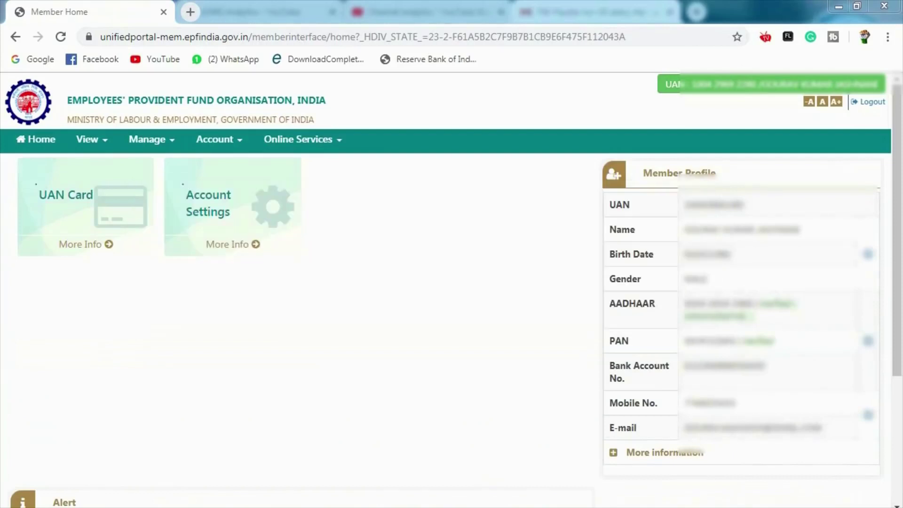
- Go to Online Services > Track Claim Status to see the Form-10C and Form-19 claim statuses
click(303, 139)
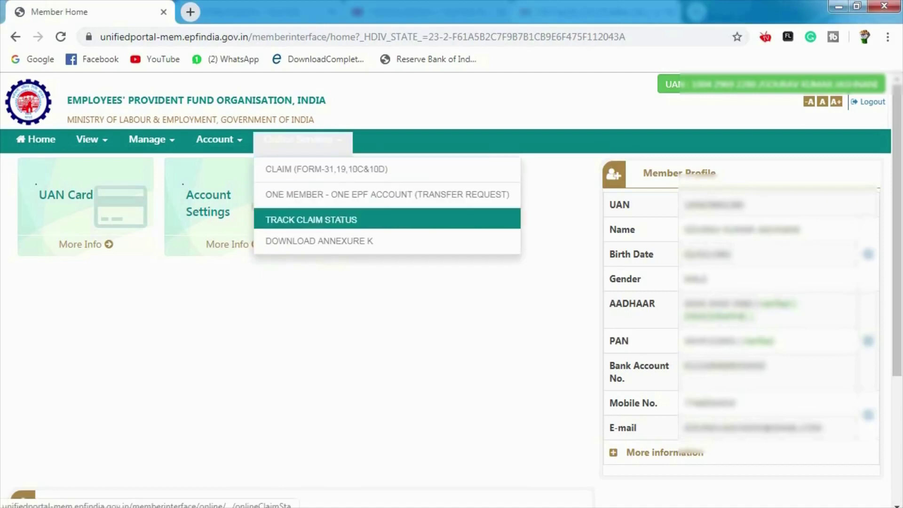
click(311, 220)
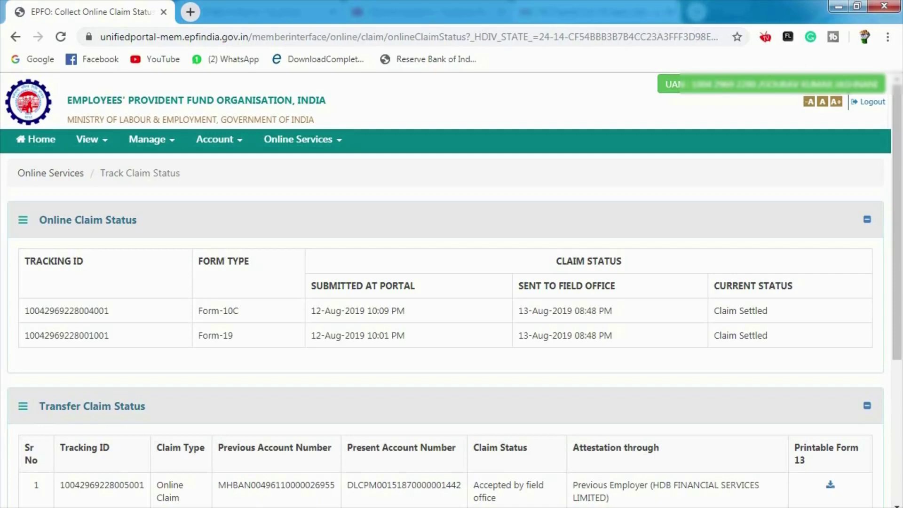
- Sign in to the Member Passbook with the saved UAN and the account password
click(92, 139)
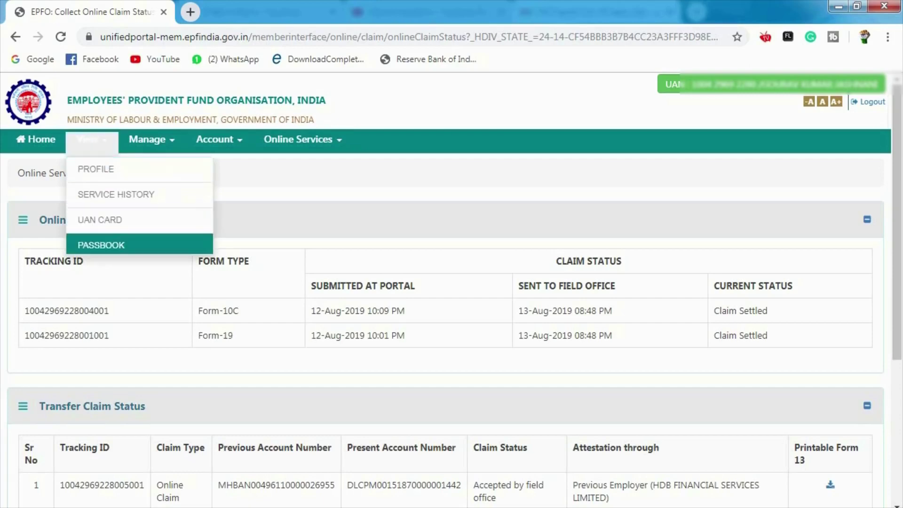
click(101, 244)
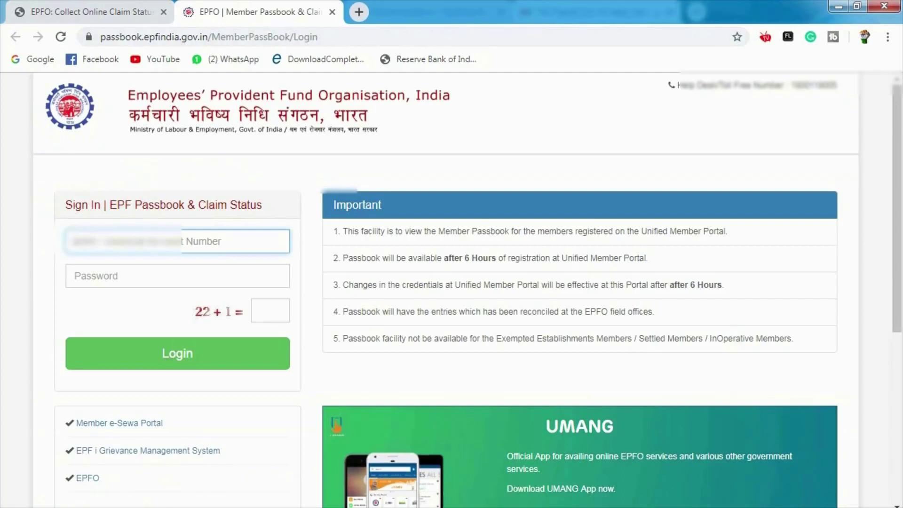
key(ctrl+v)
key(Tab)
text(••••)
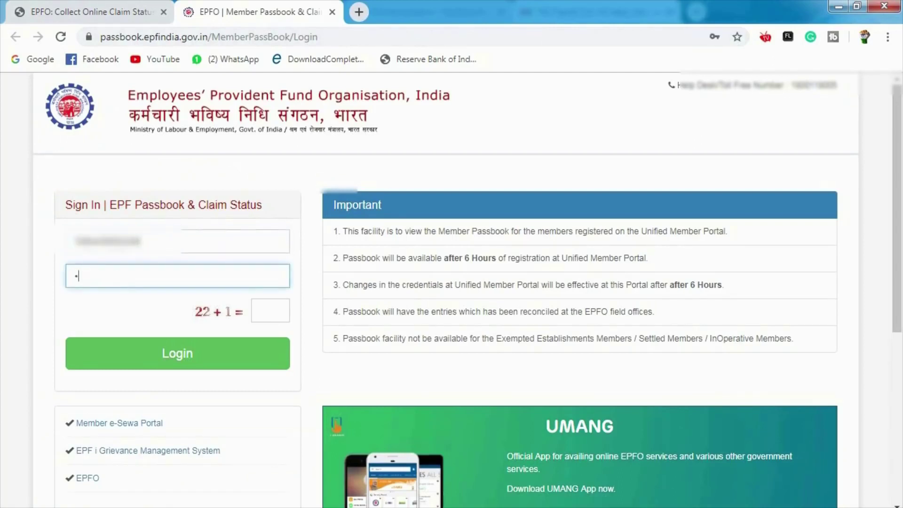
text(••••••)
key(Return)
- Select the second Member ID and view its claim status details
click(356, 227)
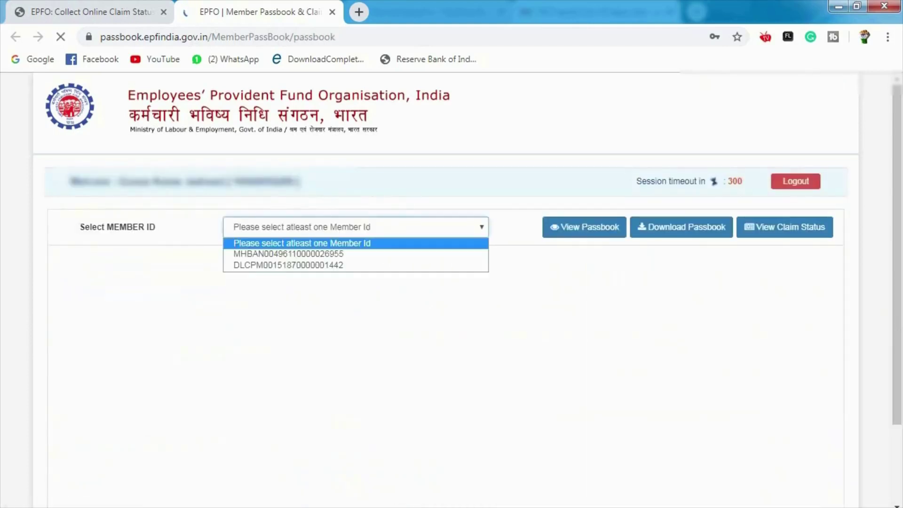
key(Down)
key(Down)
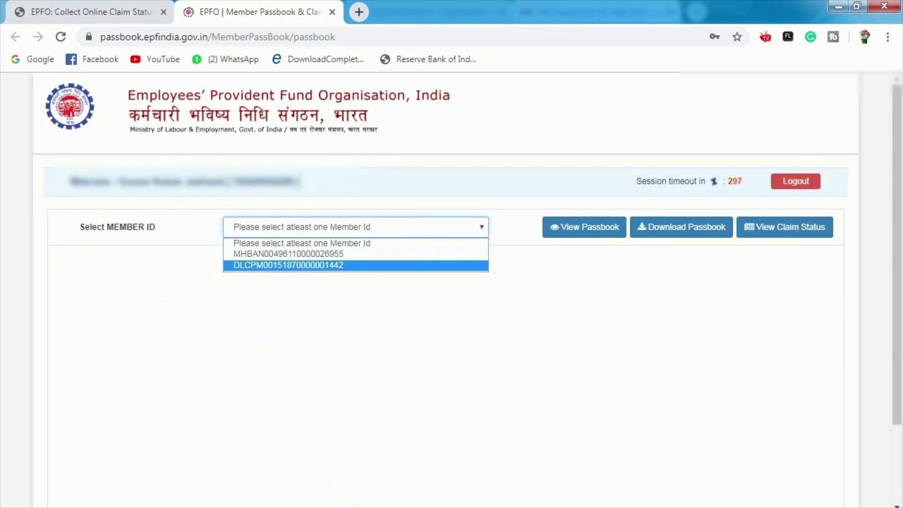
key(Return)
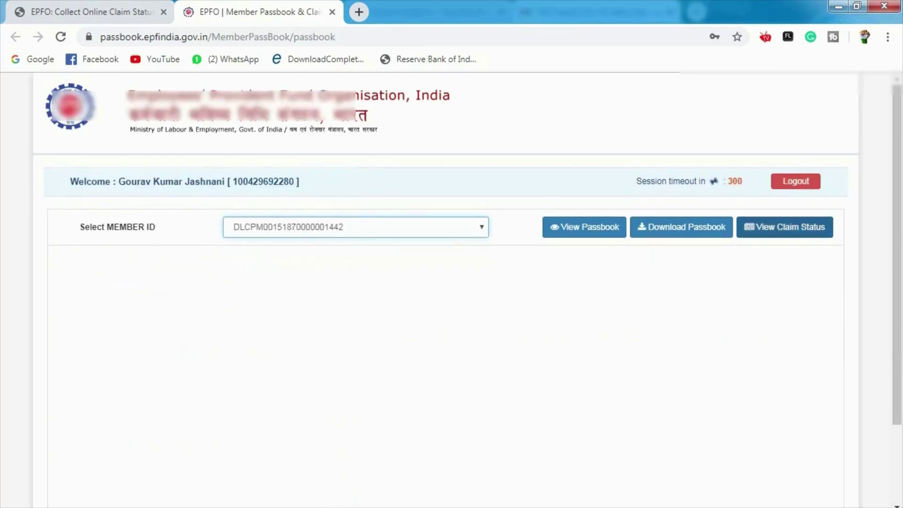
key(Return)
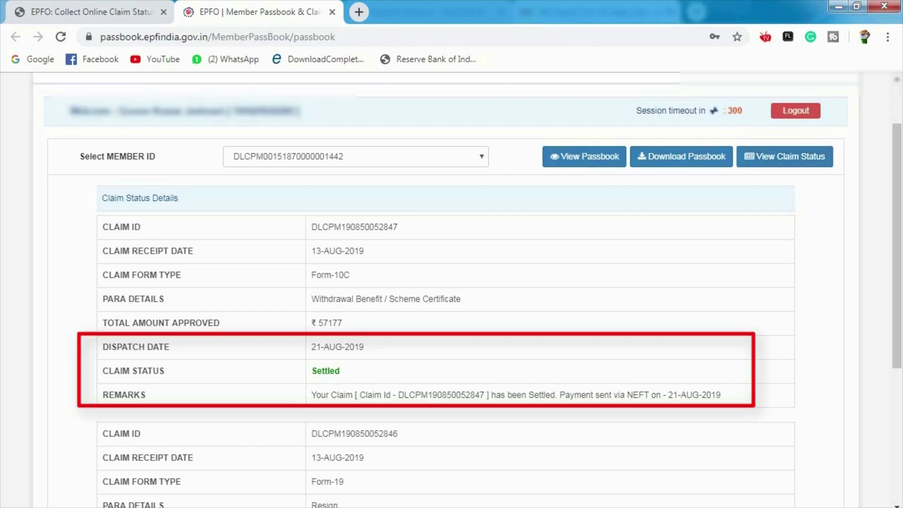
- Highlight the Form-10C and Form-19 claim types and the 13-AUG-2019 claim receipt date
triple_click(330, 275)
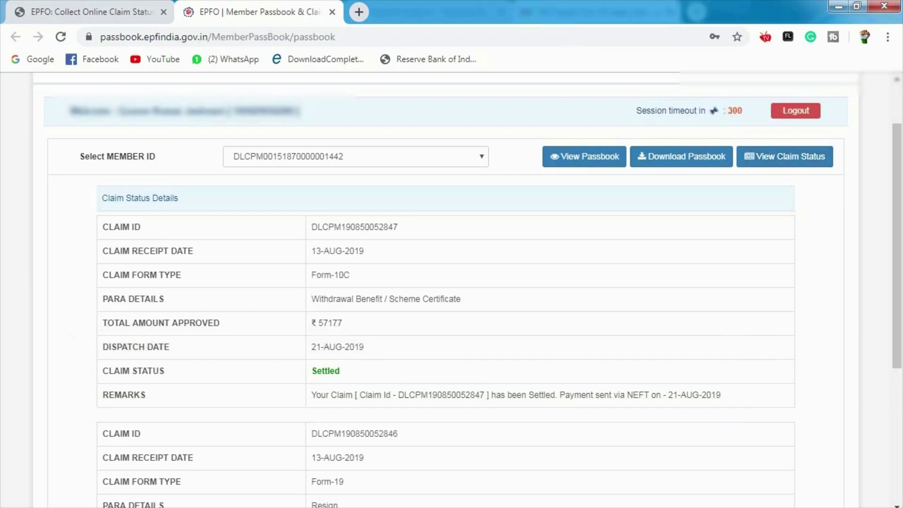
scroll(452, 292, down, 5)
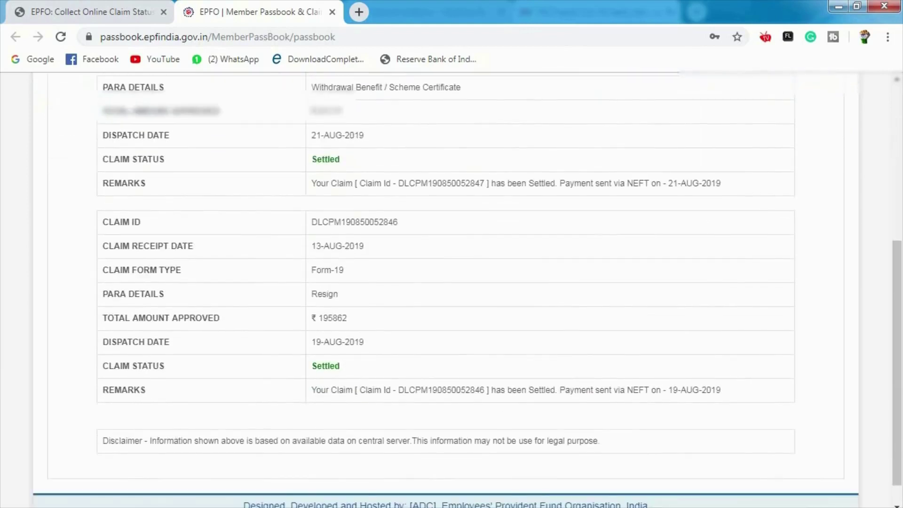
drag(311, 269, 343, 270)
drag(311, 245, 364, 246)
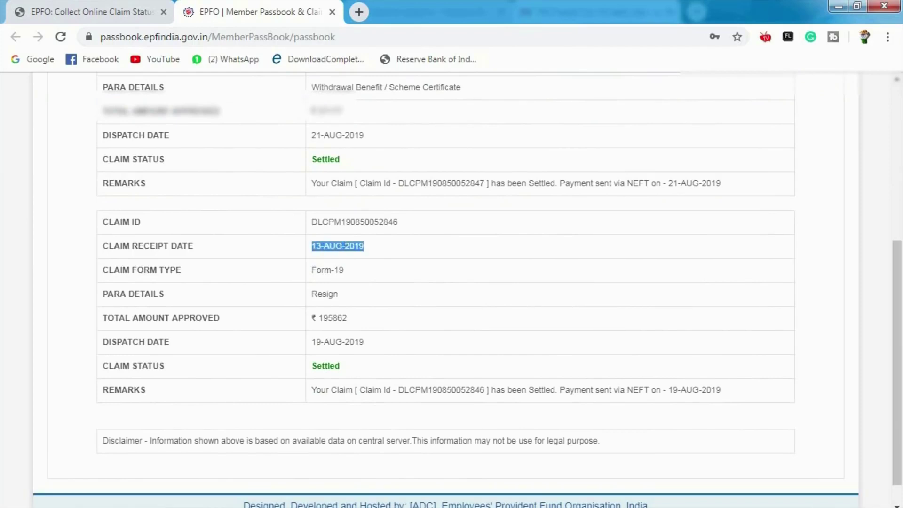
drag(312, 270, 344, 270)
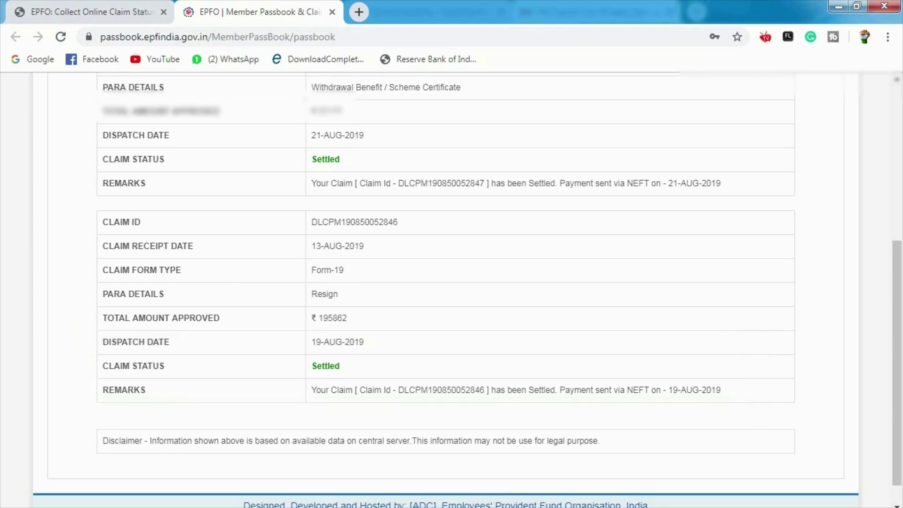
scroll(451, 282, up, 2)
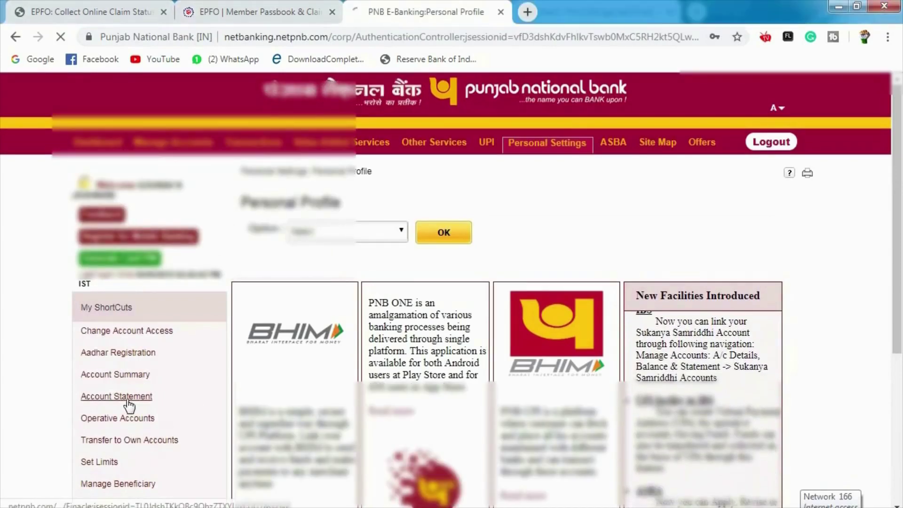
- Search the PNB account statement for Last 1 Month, finding EPFO NEFT credits 57,177.00 and 1,95,862.00, then return to the passbook
click(129, 401)
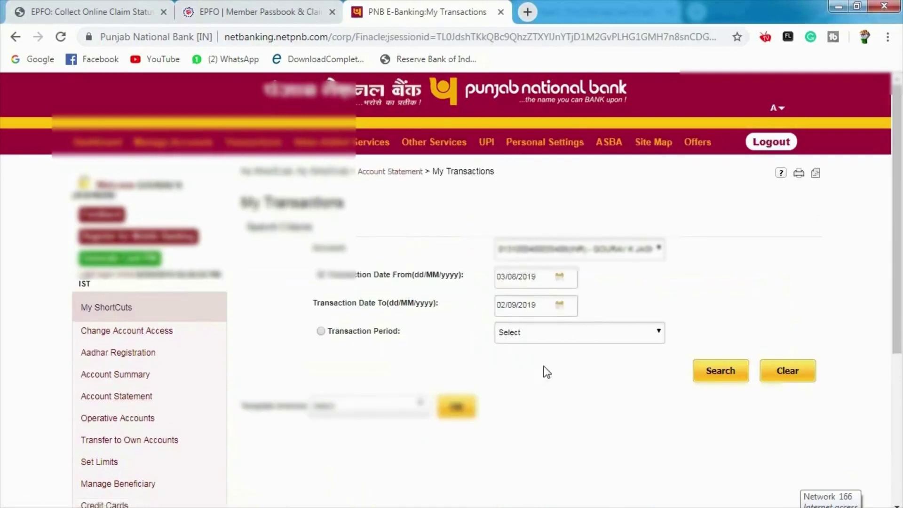
click(552, 336)
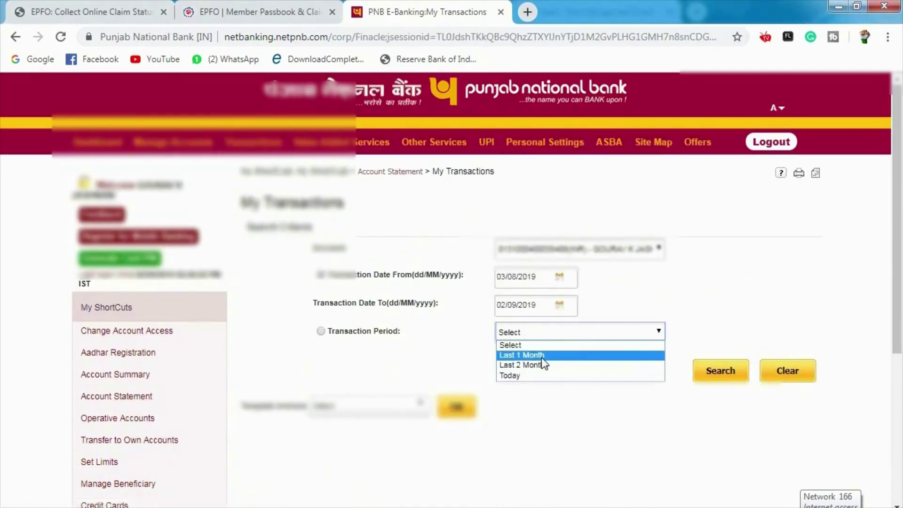
click(540, 357)
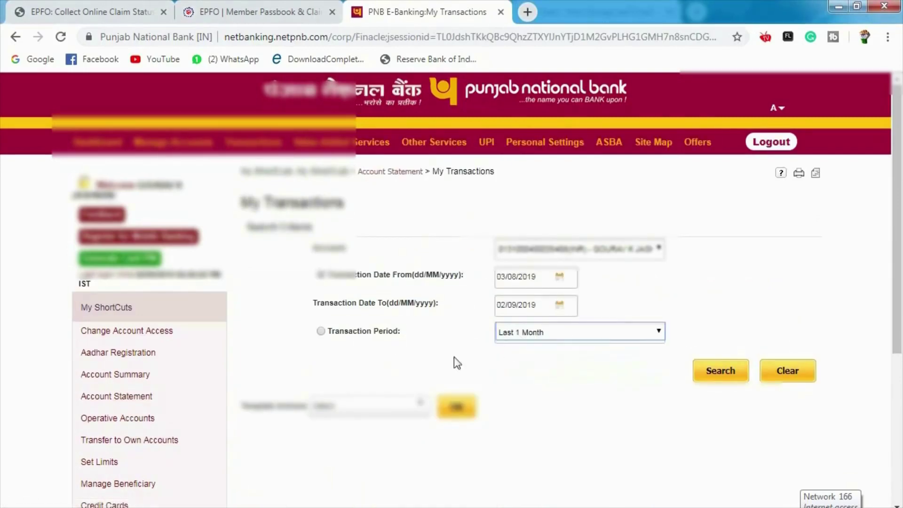
click(728, 374)
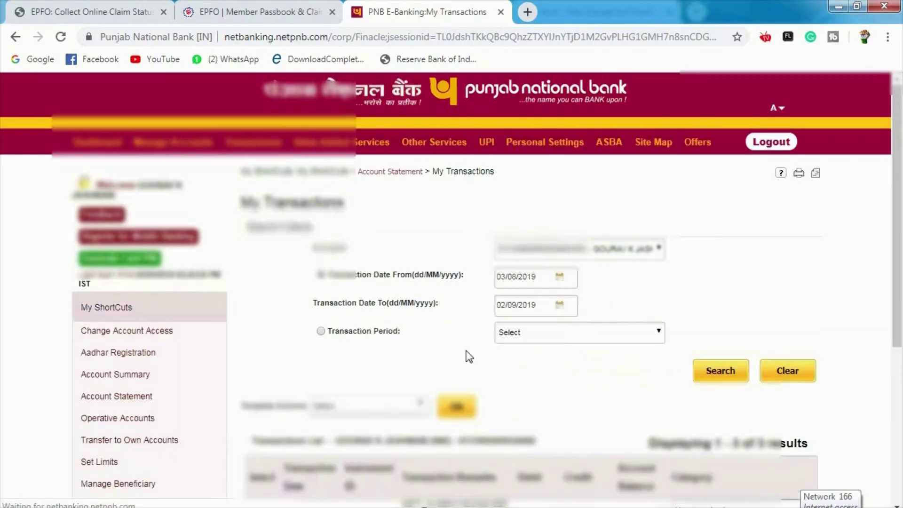
scroll(469, 357, down, 5)
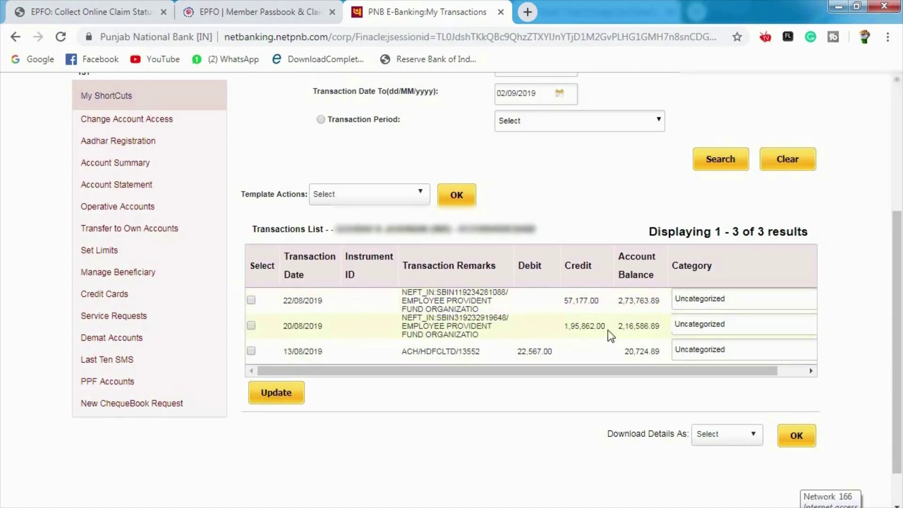
click(244, 12)
scroll(463, 371, down, 1)
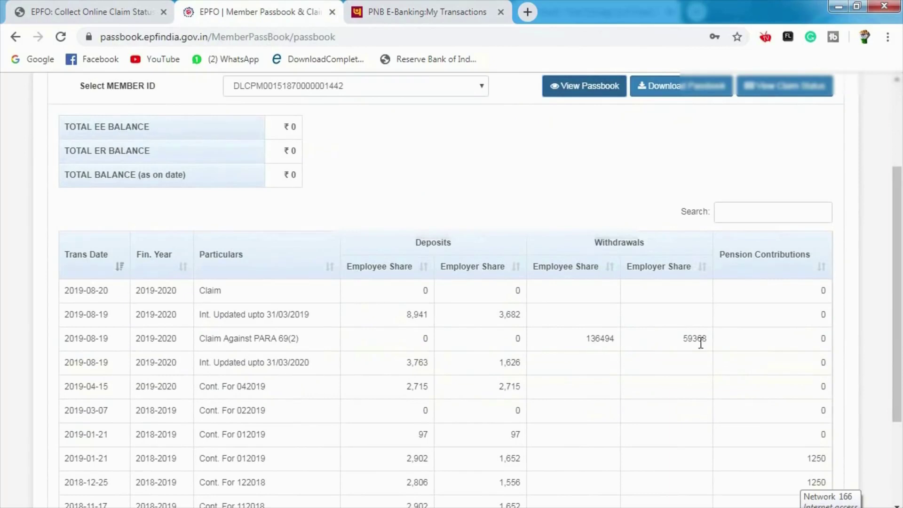
- Add 136494 + 59368 in Calculator to get 195862, then return to the bank transactions tab
key(XF86Calculator)
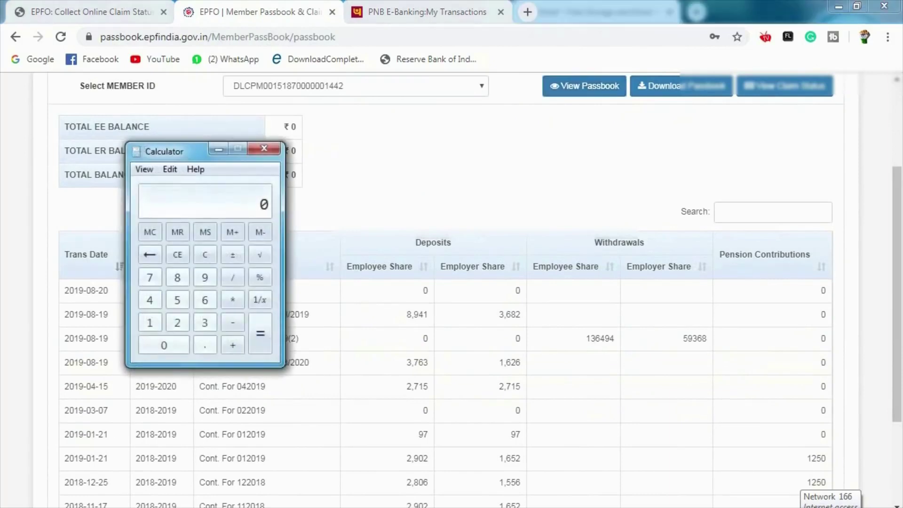
text(1)
text(36)
text(494+5)
text(9368)
key(Return)
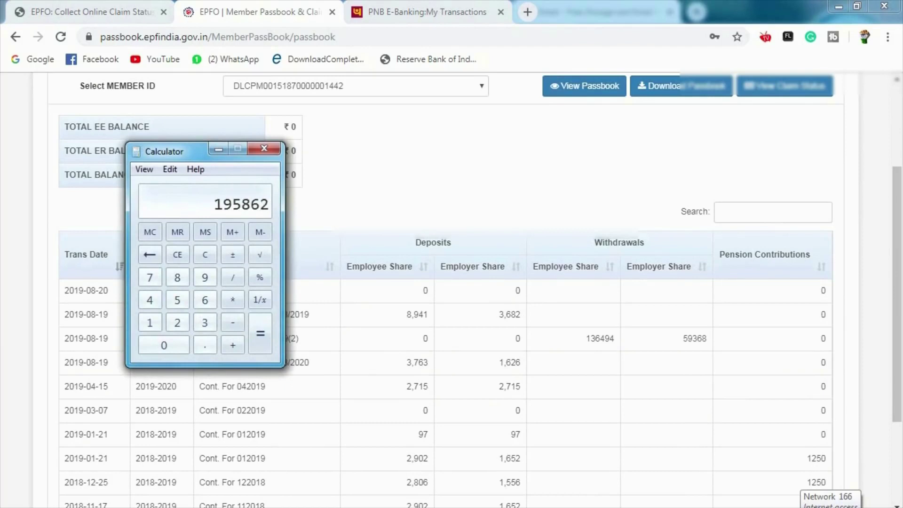
click(420, 3)
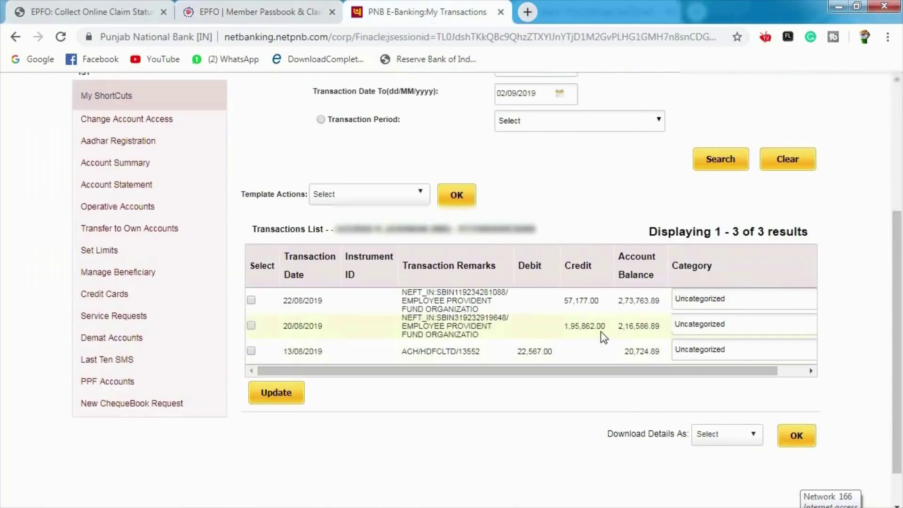